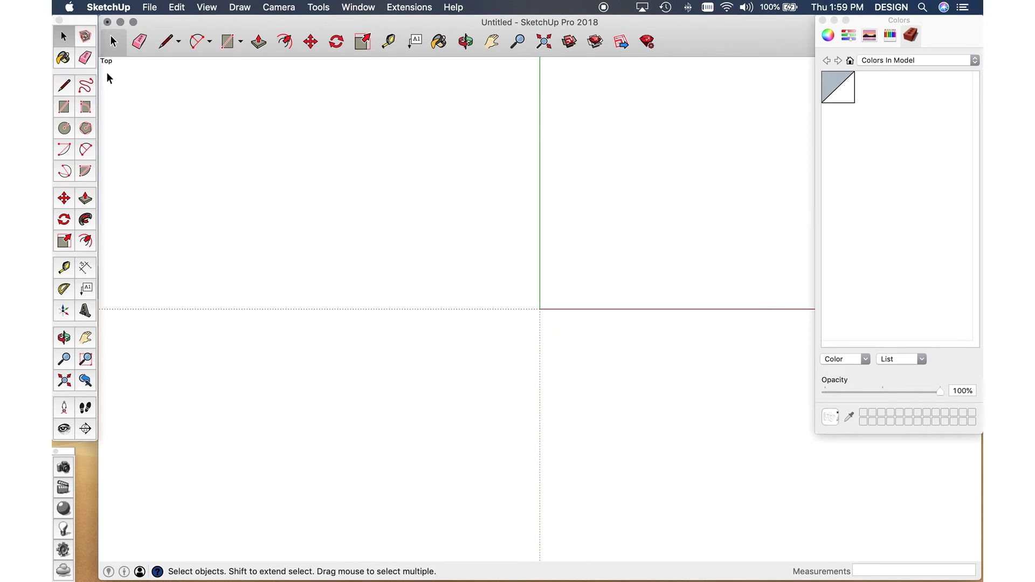
- Draw a large rectangle on the ground plane, enclosing the origin
click(64, 107)
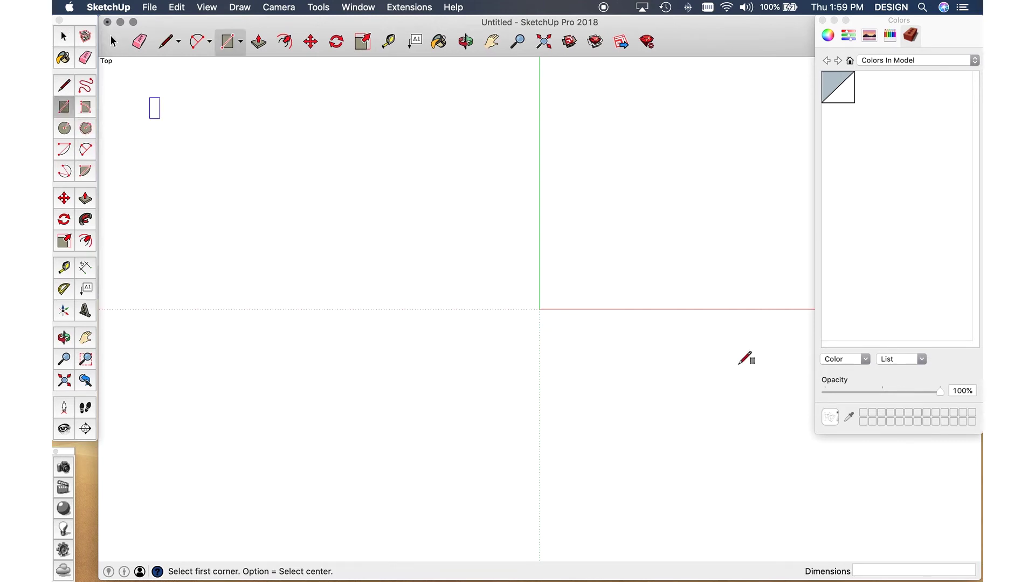
click(456, 206)
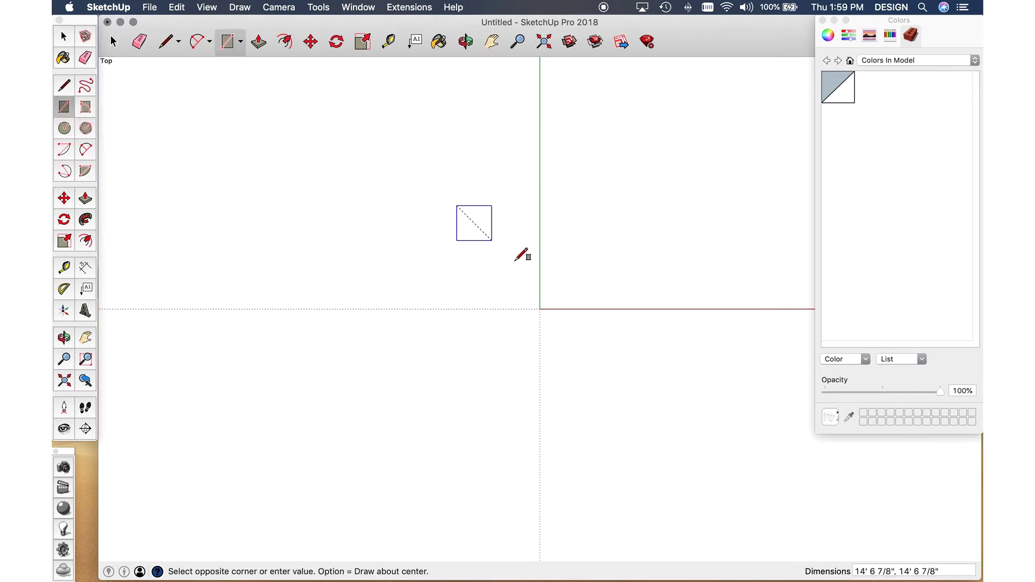
click(629, 356)
- Reverse the rectangle's face so its front side points up
key(o)
drag(593, 318, 468, 228)
scroll(573, 286, up, 5)
key(space)
click(573, 286)
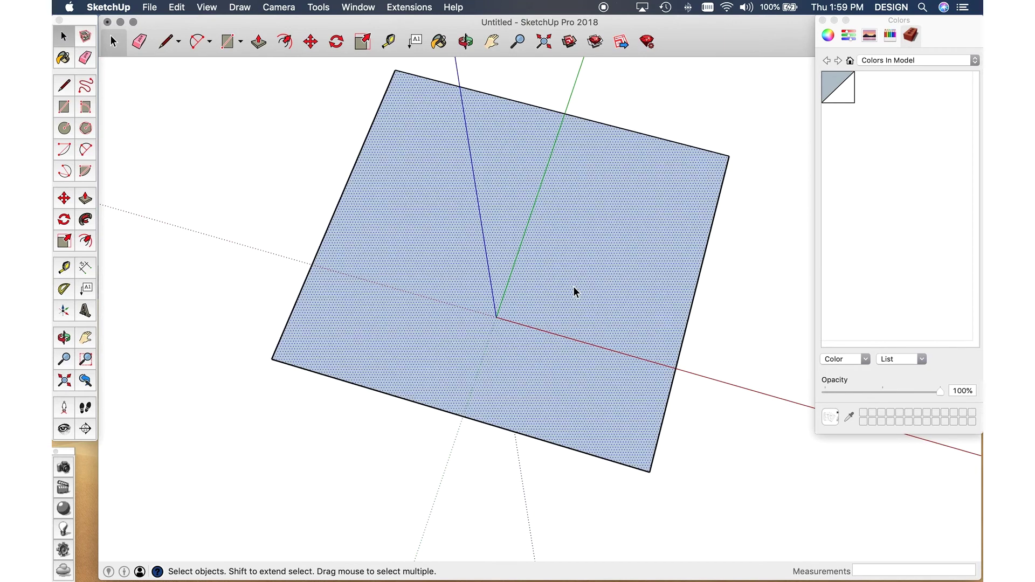
right_click(574, 286)
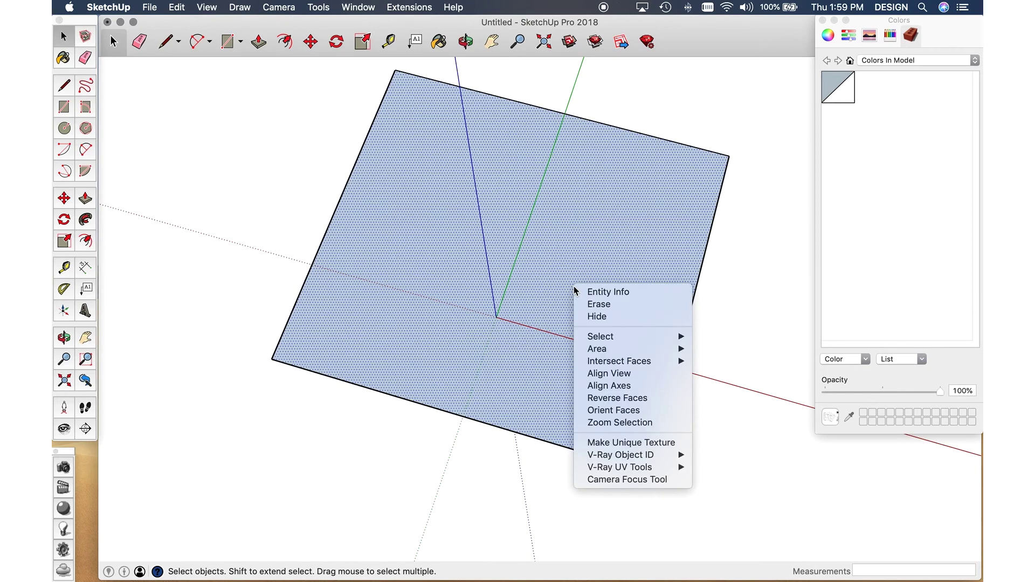
click(614, 398)
scroll(568, 327, down, 3)
drag(566, 329, 572, 290)
scroll(571, 287, up, 3)
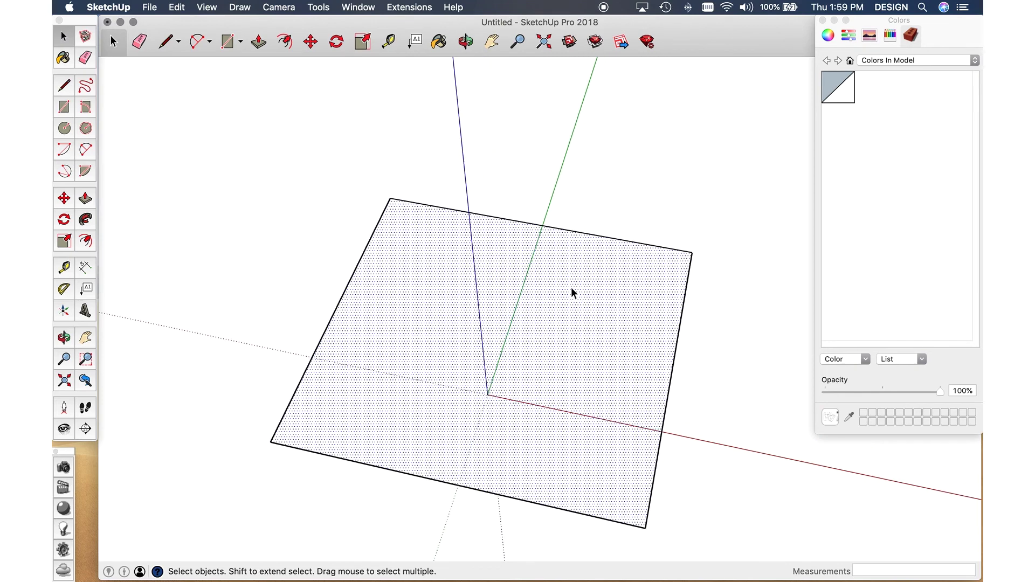
- Add WinnieThePooh_Plan.jpg from the SCAD Models folder as a new texture in the model's colors
right_click(877, 139)
click(897, 144)
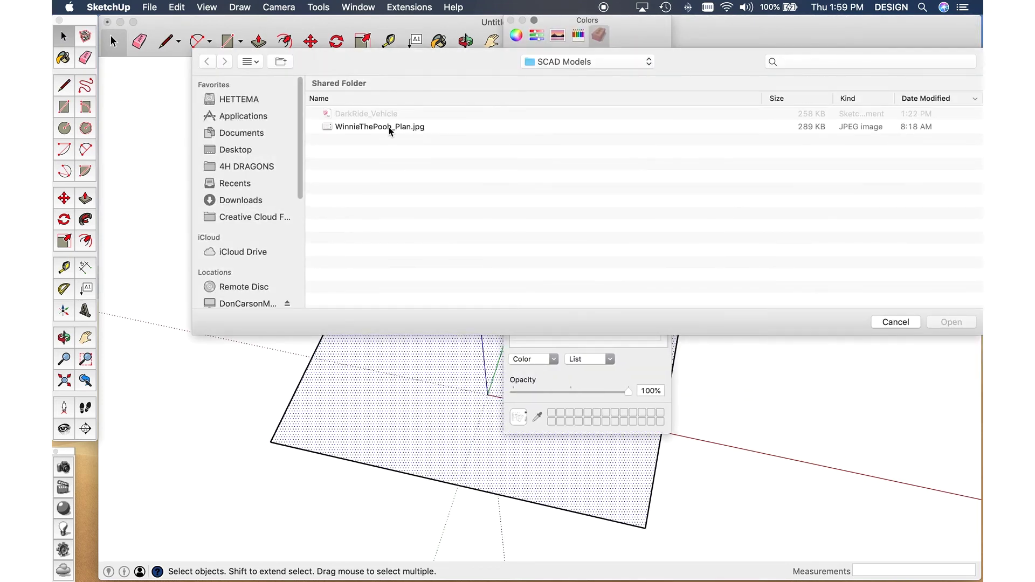
double_click(390, 127)
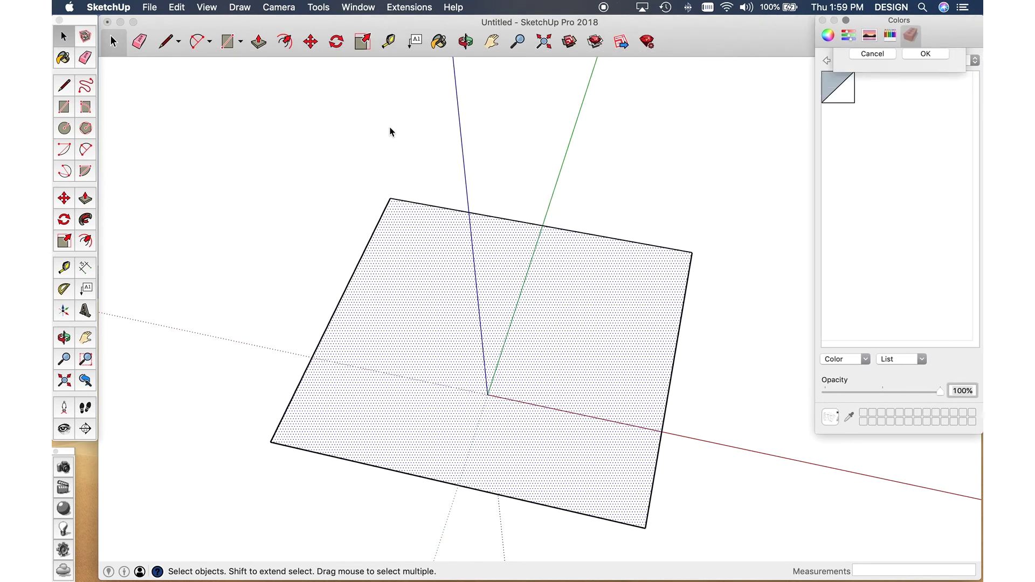
click(925, 119)
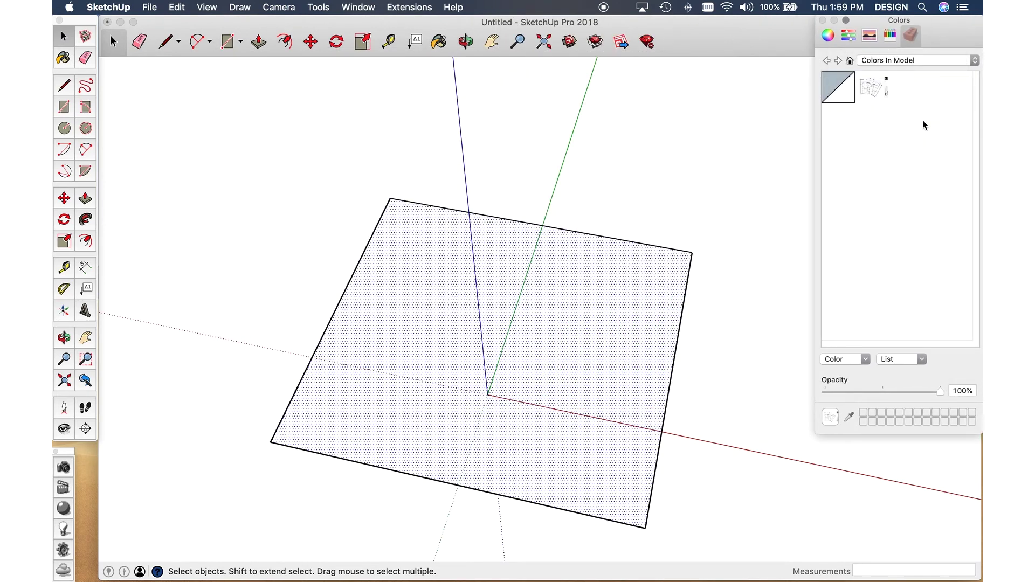
- Paint the rectangle's face with the floor plan texture
key(b)
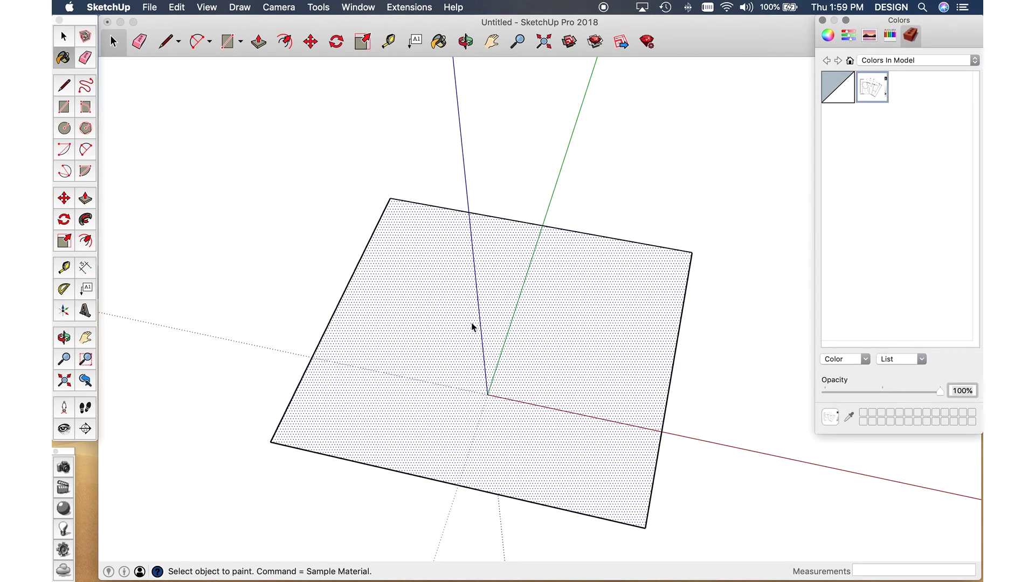
click(472, 320)
key(o)
mouse_move(474, 318)
mouse_down()
mouse_move(480, 381)
mouse_move(524, 443)
mouse_move(552, 356)
mouse_up()
scroll(522, 356, up, 2)
scroll(528, 350, down, 4)
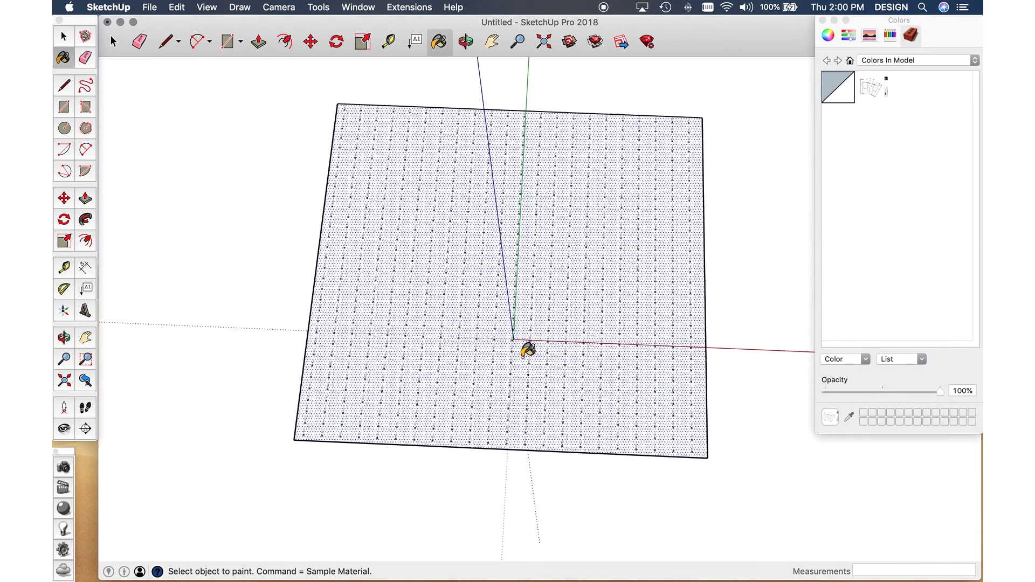
- Reposition the texture on the face, enlarging it until one complete floor plan spans the rectangle's width
key(space)
right_click(511, 365)
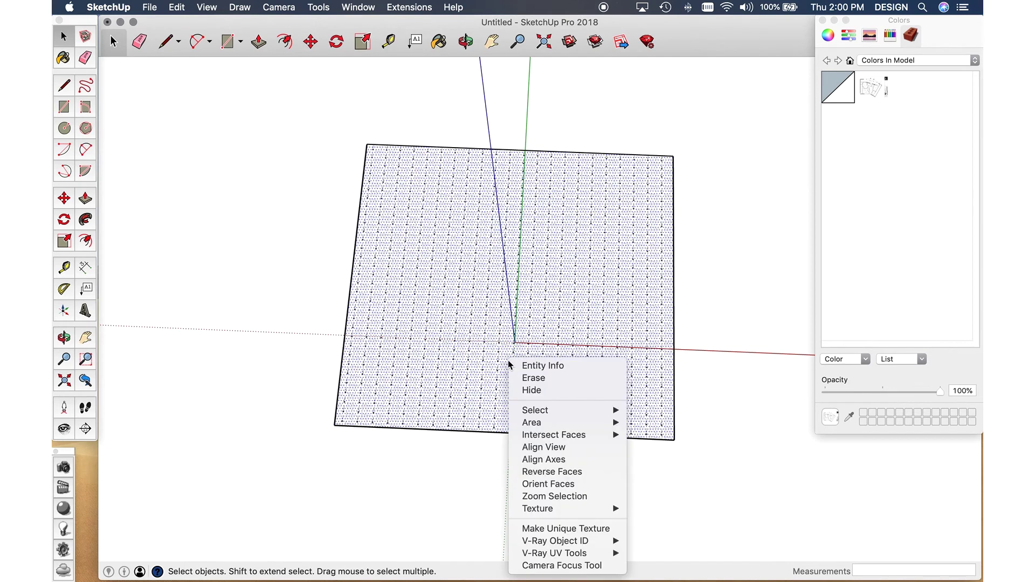
mouse_move(562, 508)
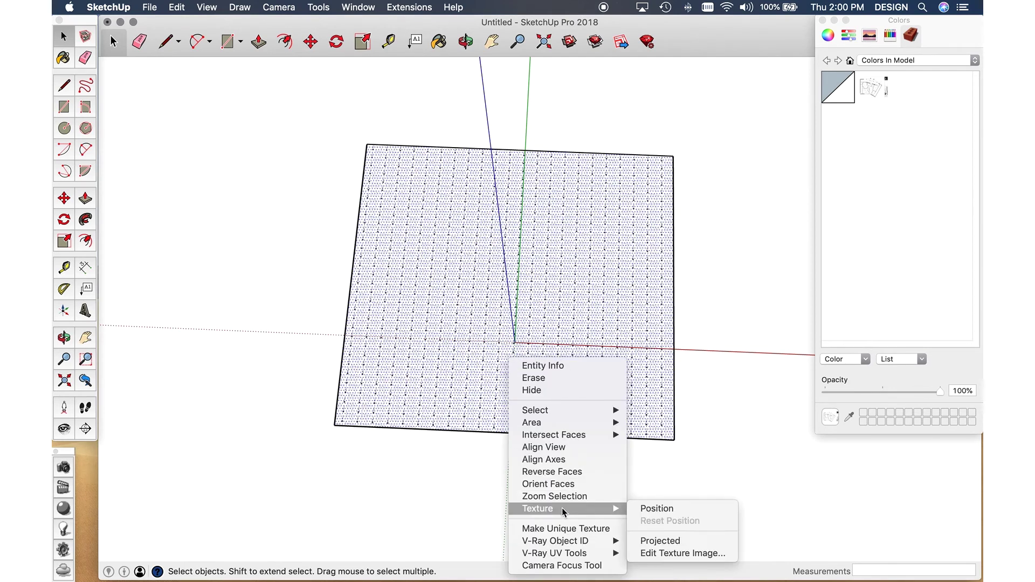
click(656, 507)
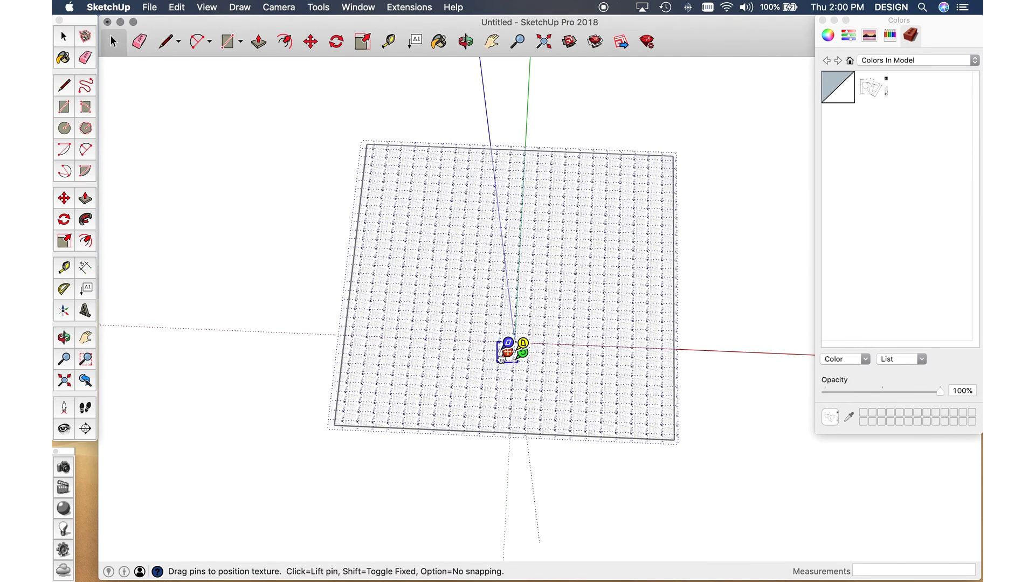
drag(502, 358, 684, 431)
click(128, 193)
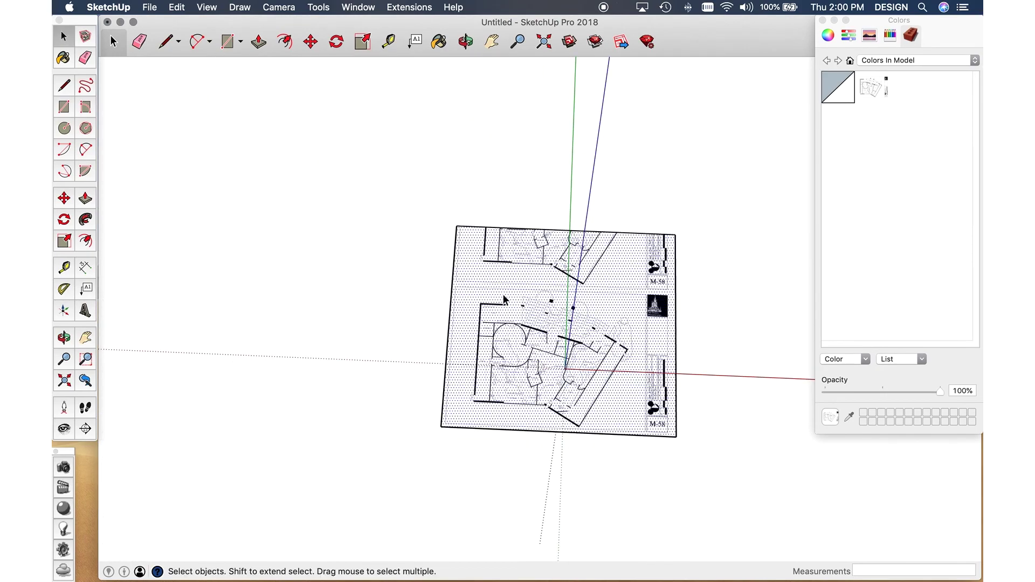
- Draw a line across the face between the complete plan and the partial repeat above it
scroll(507, 291, up, 4)
drag(531, 284, 413, 237)
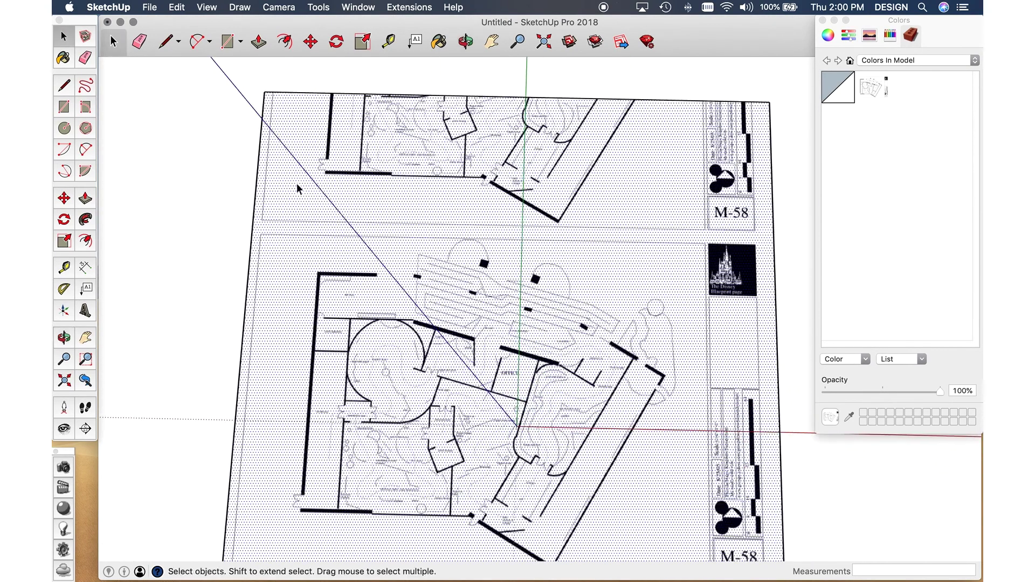
key(l)
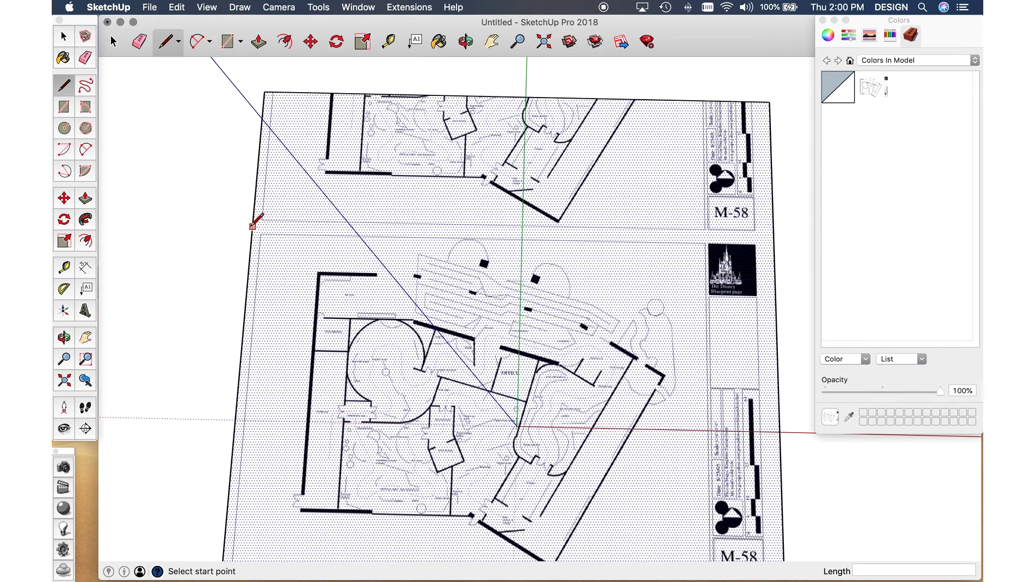
click(254, 222)
click(785, 229)
- Erase the outer edges of the upper strip holding the partial repeat of the plan
key(e)
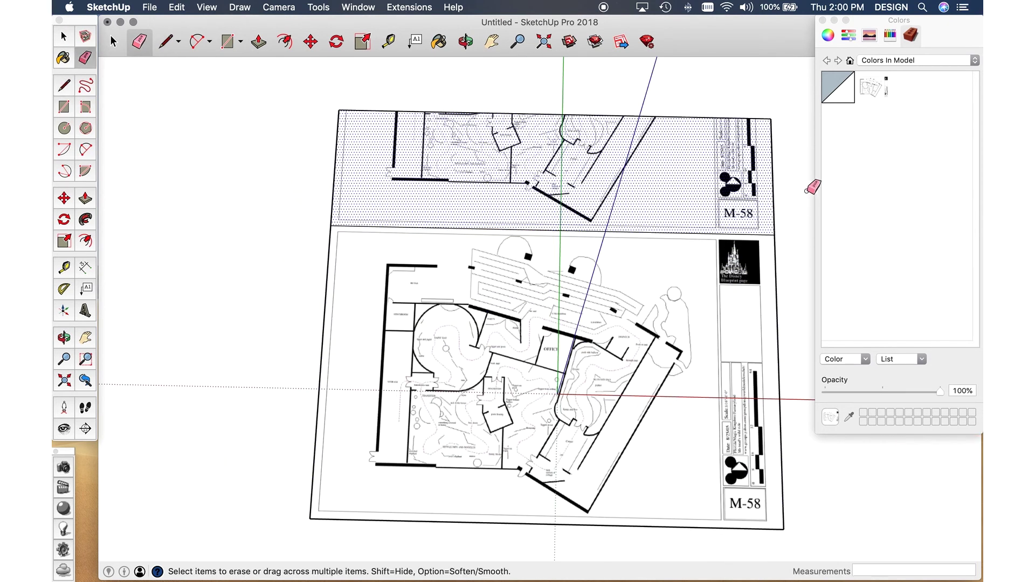
drag(781, 151, 750, 111)
mouse_move(346, 146)
mouse_down()
mouse_move(324, 149)
mouse_move(326, 157)
mouse_up()
scroll(580, 323, down, 2)
mouse_move(544, 312)
mouse_down()
mouse_move(455, 254)
mouse_move(509, 348)
mouse_move(478, 340)
mouse_up()
scroll(515, 305, down, 1)
key(e)
scroll(486, 303, up, 3)
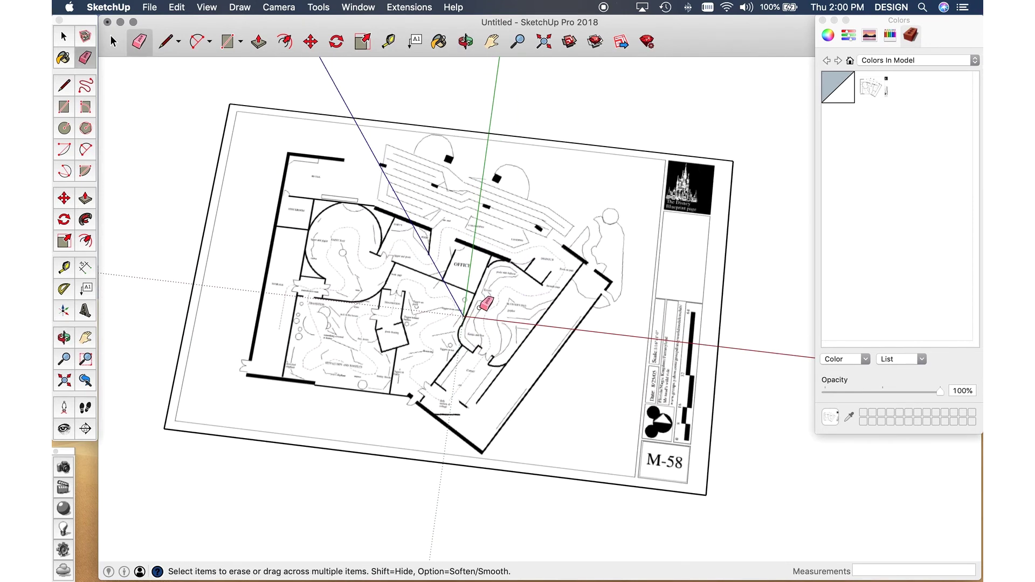
- Make the textured plan face and its edges a component with the default settings
key(space)
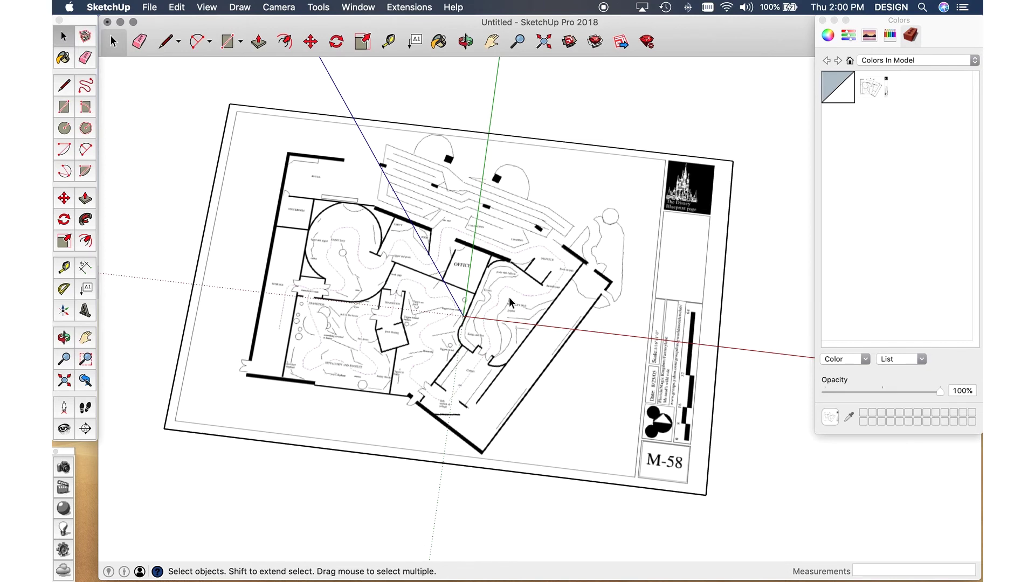
click(509, 297)
right_click(509, 296)
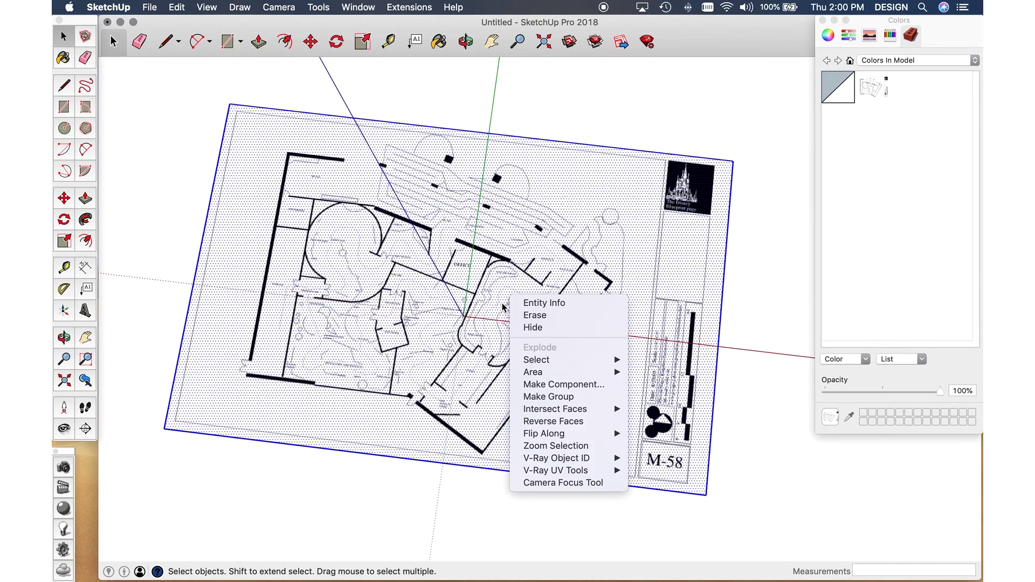
click(551, 384)
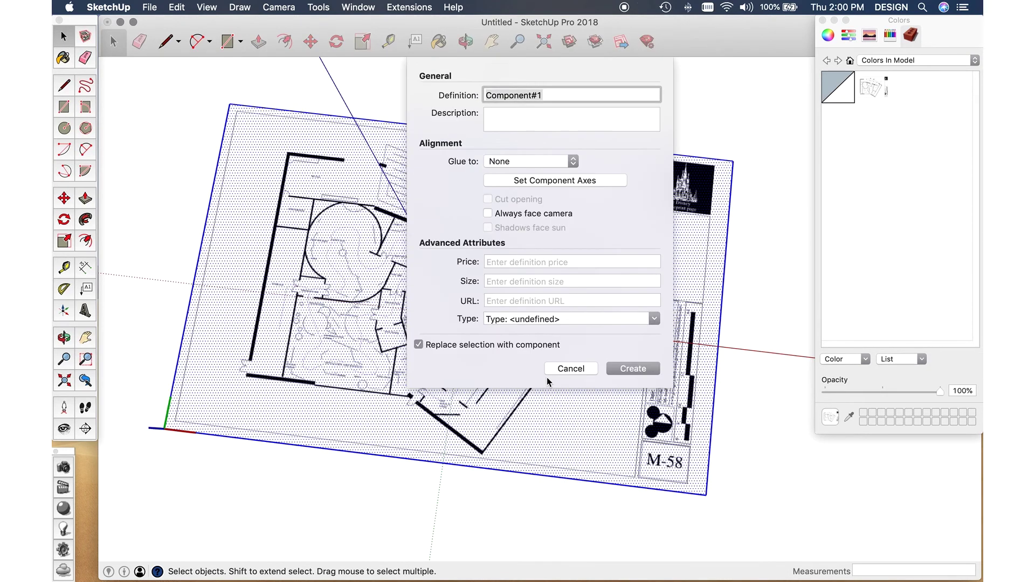
click(617, 366)
- Measure the plan's printed scale bar from 0 to 64 in top view and resize the whole model so it equals 64'
key(o)
drag(583, 344, 641, 381)
key(space)
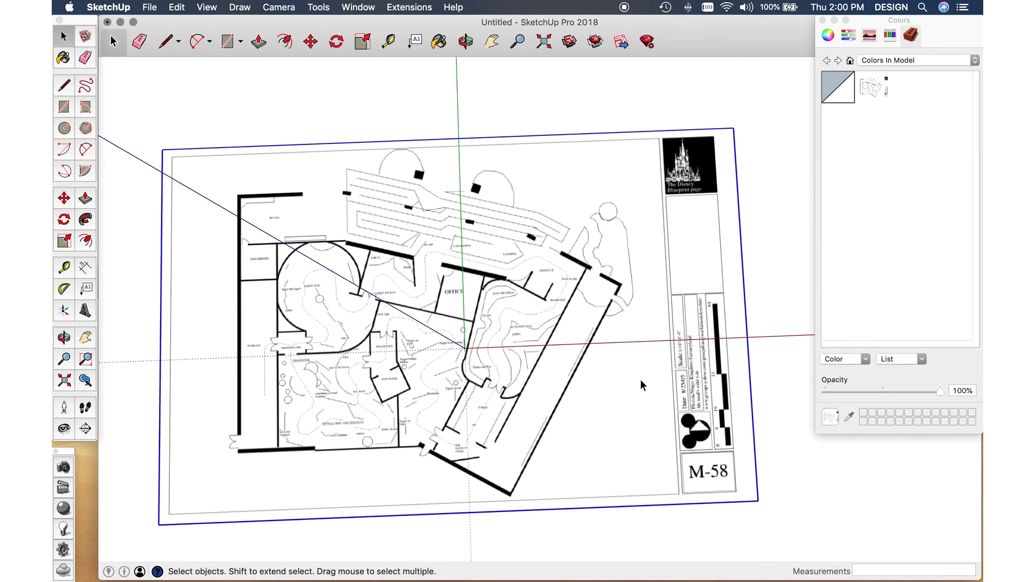
scroll(616, 341, down, 2)
key(super+2)
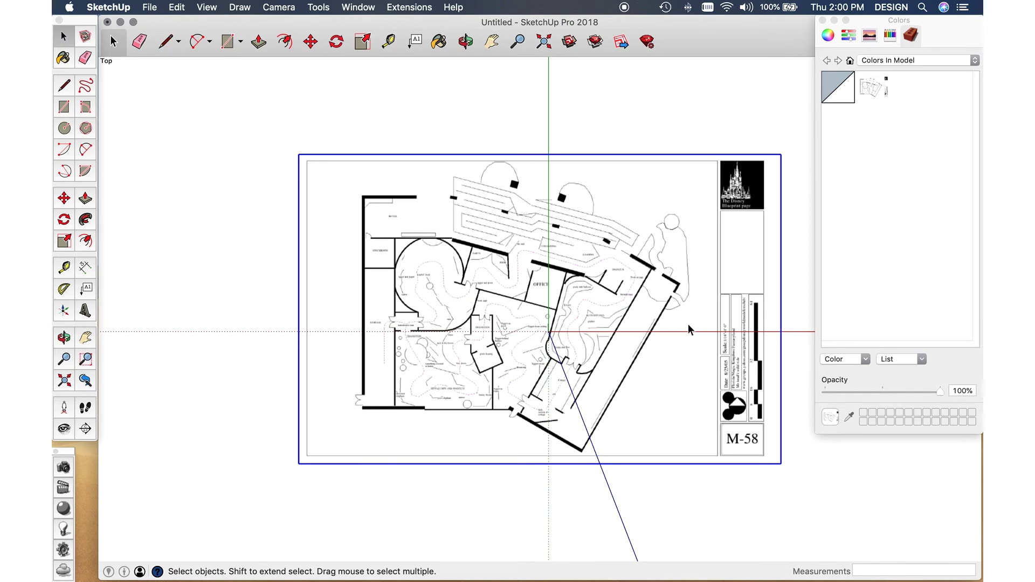
mouse_move(705, 345)
mouse_down()
mouse_move(573, 308)
mouse_move(545, 313)
mouse_move(573, 302)
mouse_move(559, 337)
mouse_up()
scroll(570, 332, up, 10)
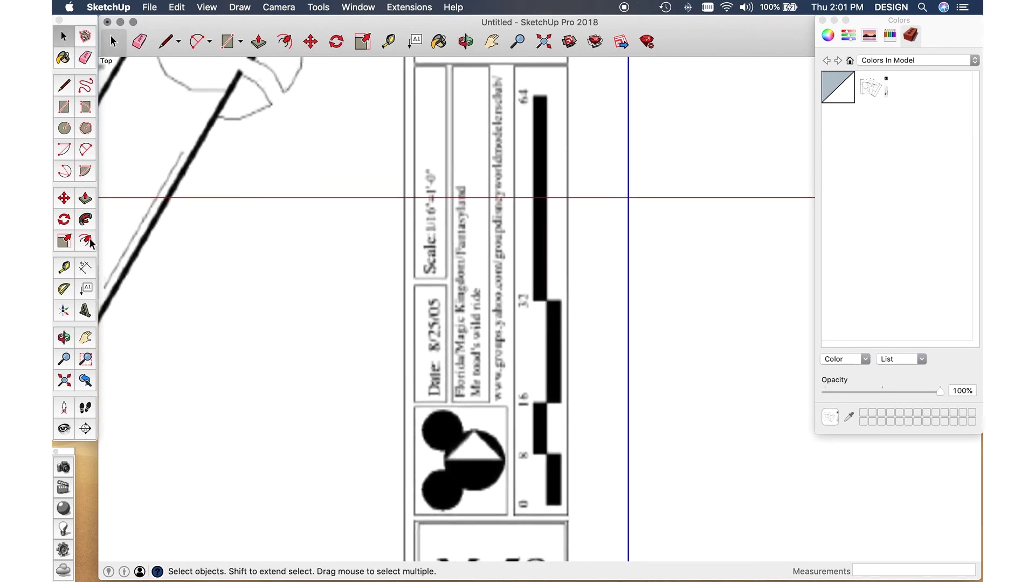
click(64, 268)
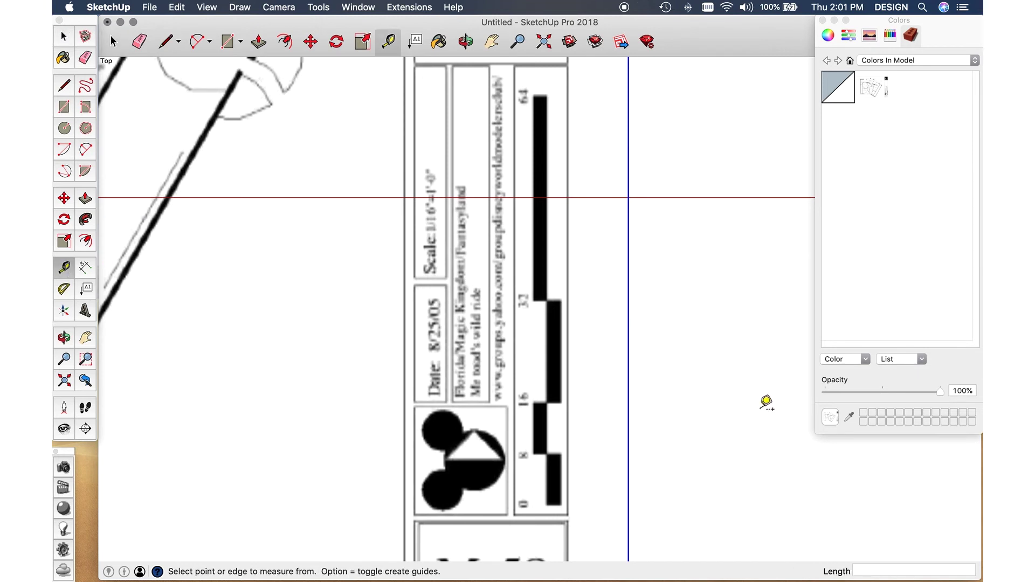
click(547, 504)
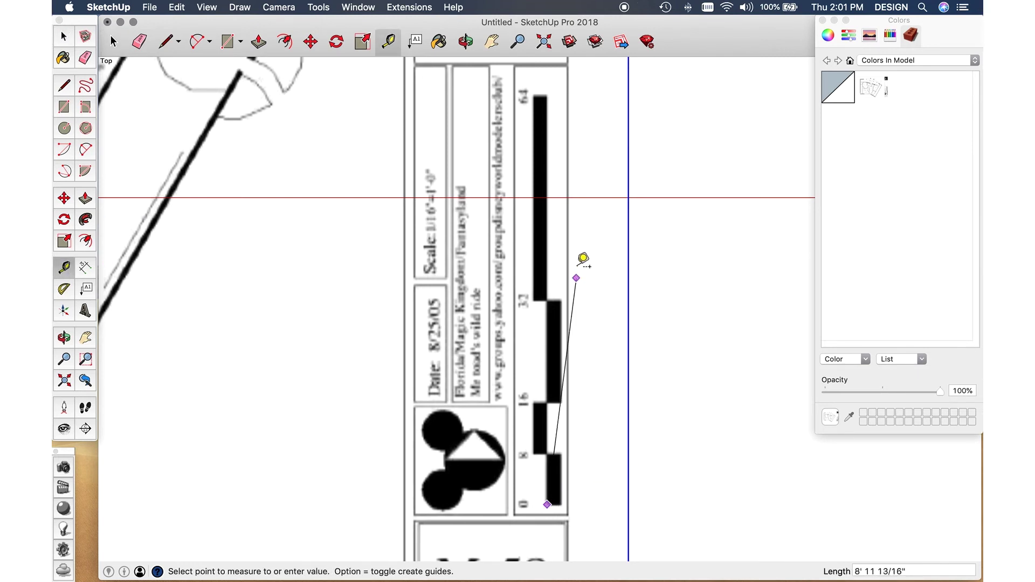
click(547, 96)
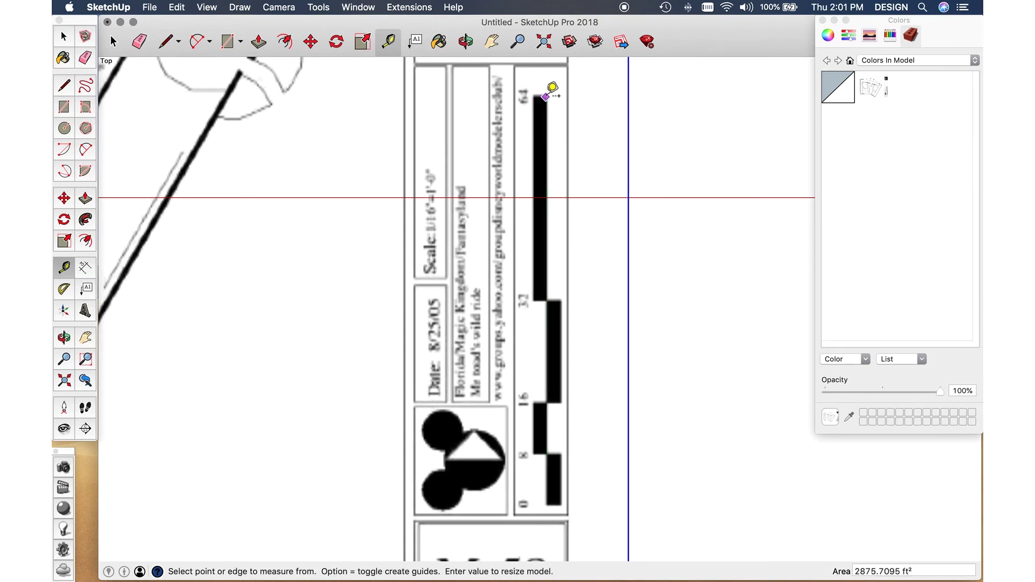
text(64')
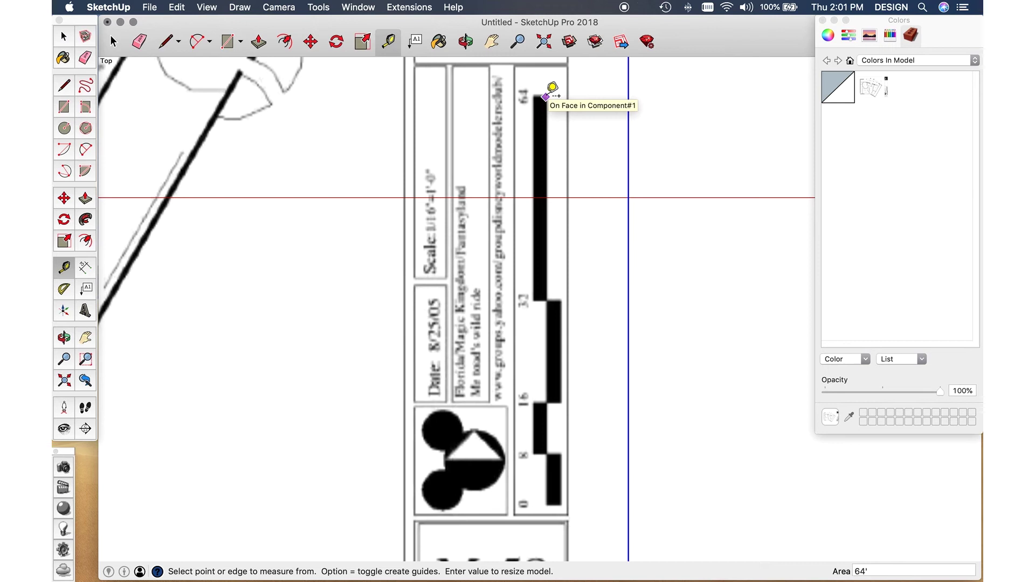
key(Return)
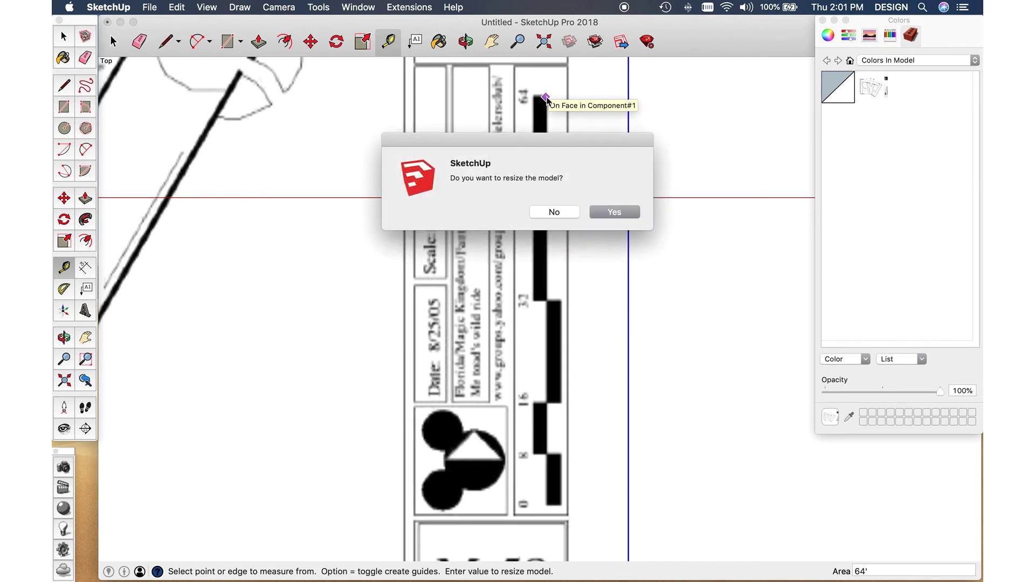
click(614, 212)
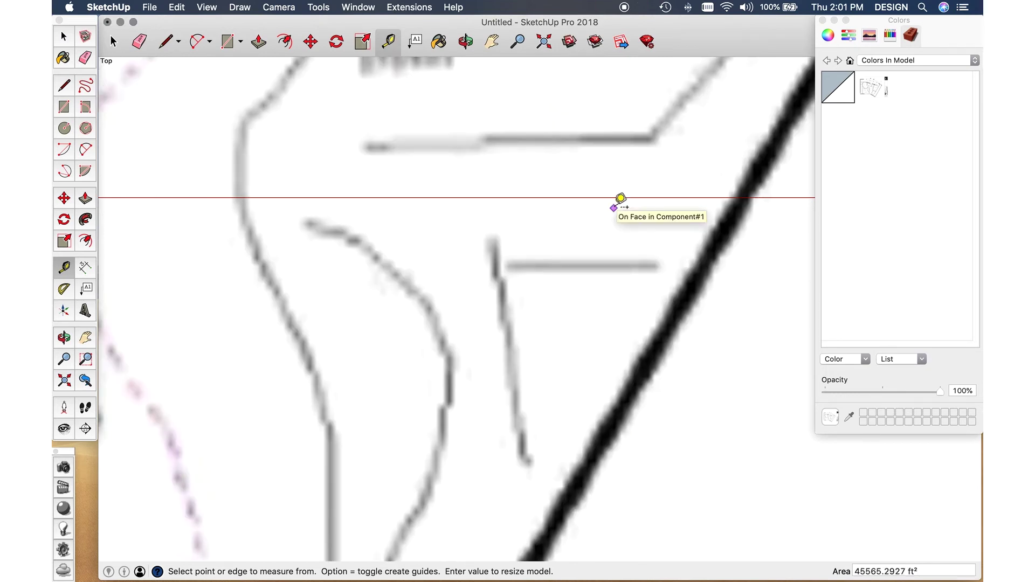
- Measure the resized plan's scale bar again from 0 to 64 to check the new scale
scroll(615, 207, down, 8)
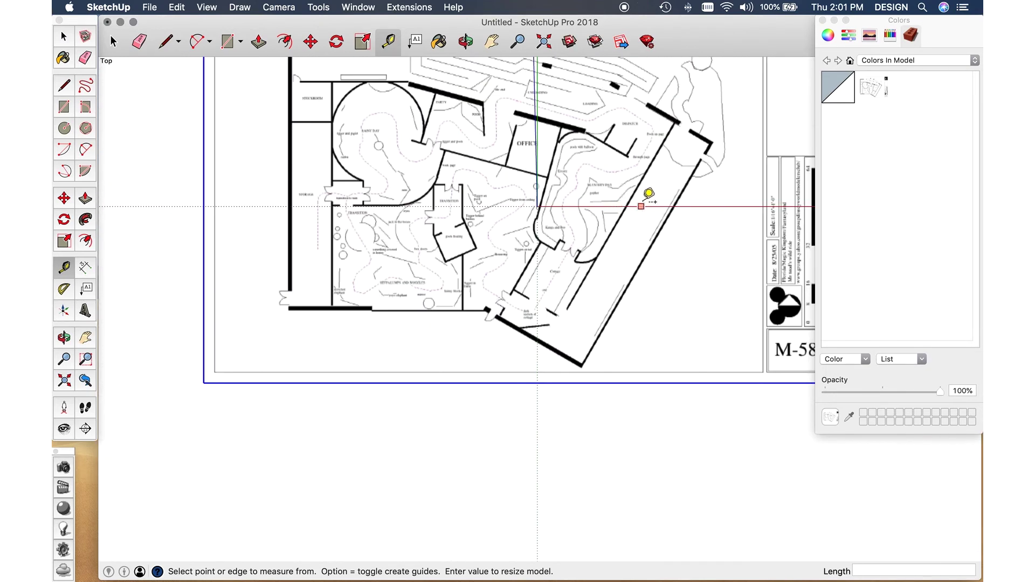
drag(641, 206, 314, 247)
key(t)
scroll(490, 374, up, 6)
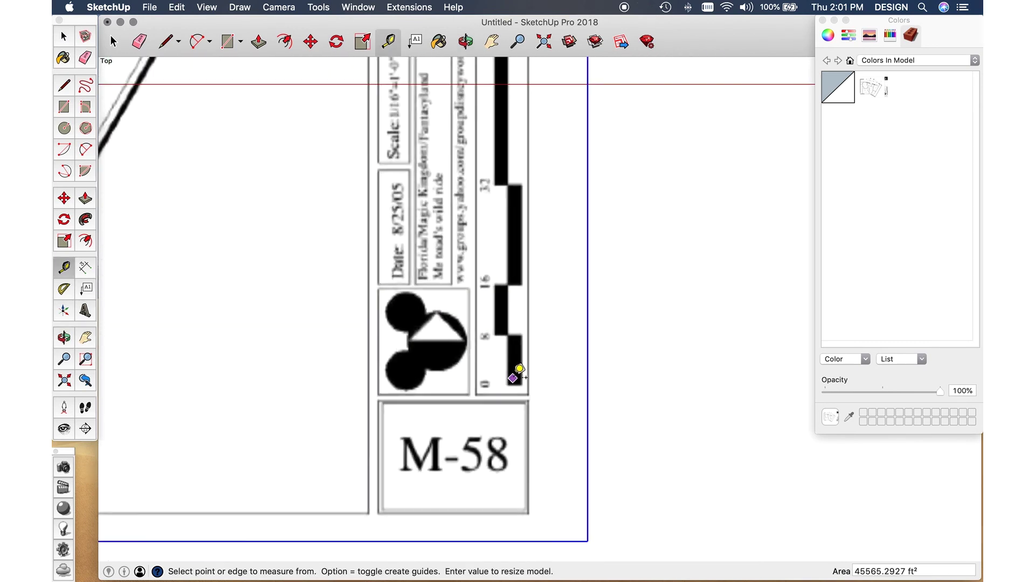
drag(514, 379, 512, 443)
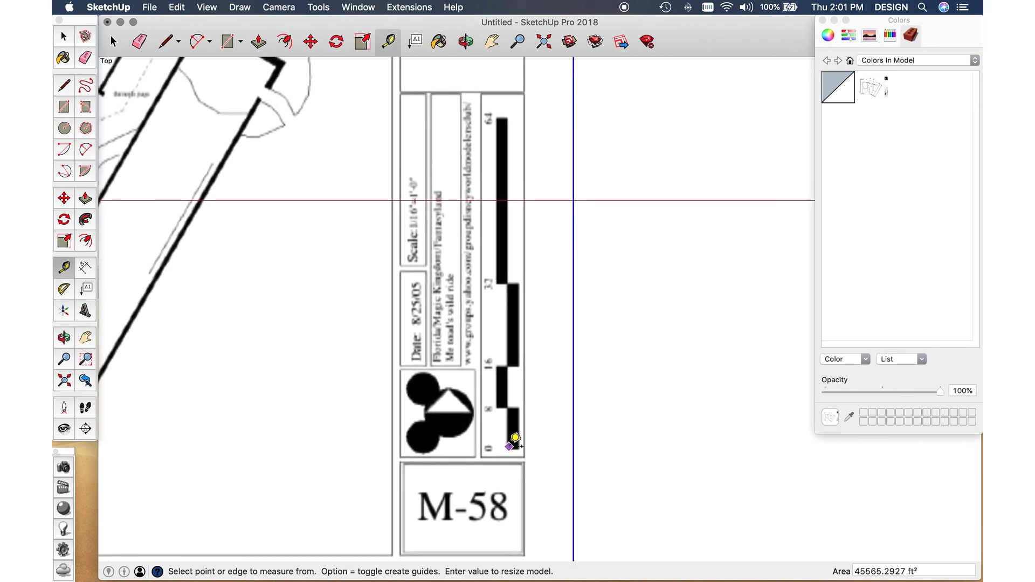
click(509, 446)
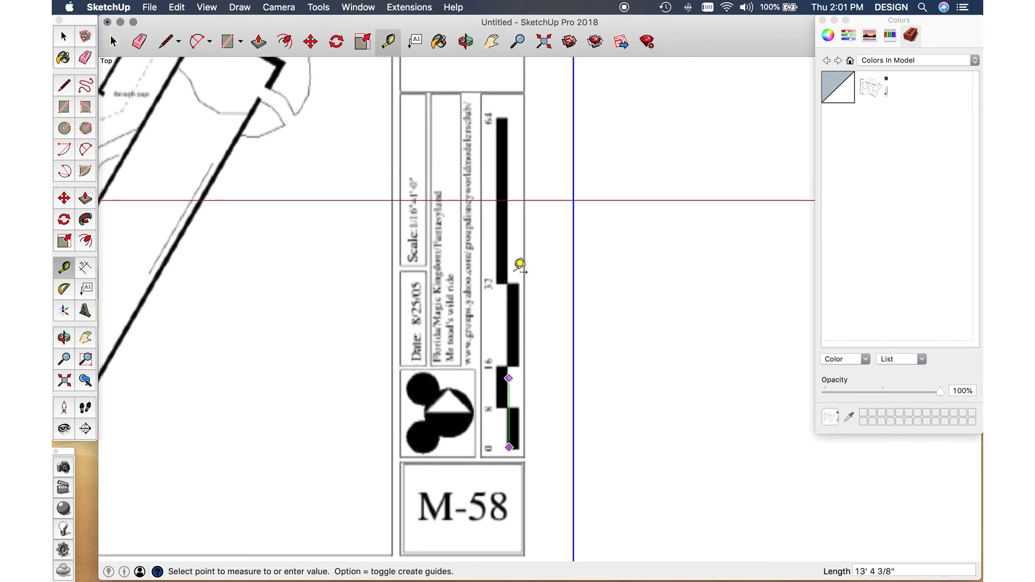
click(507, 109)
scroll(593, 259, down, 6)
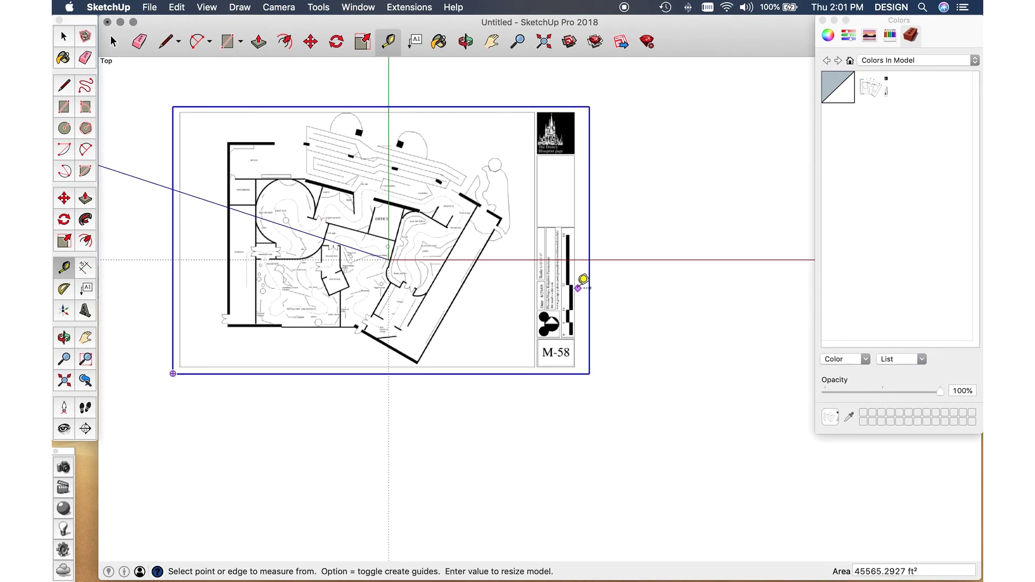
- Inspect the resized floor plan at an angle, closing in on the rooms around the office
key(o)
drag(547, 348, 395, 151)
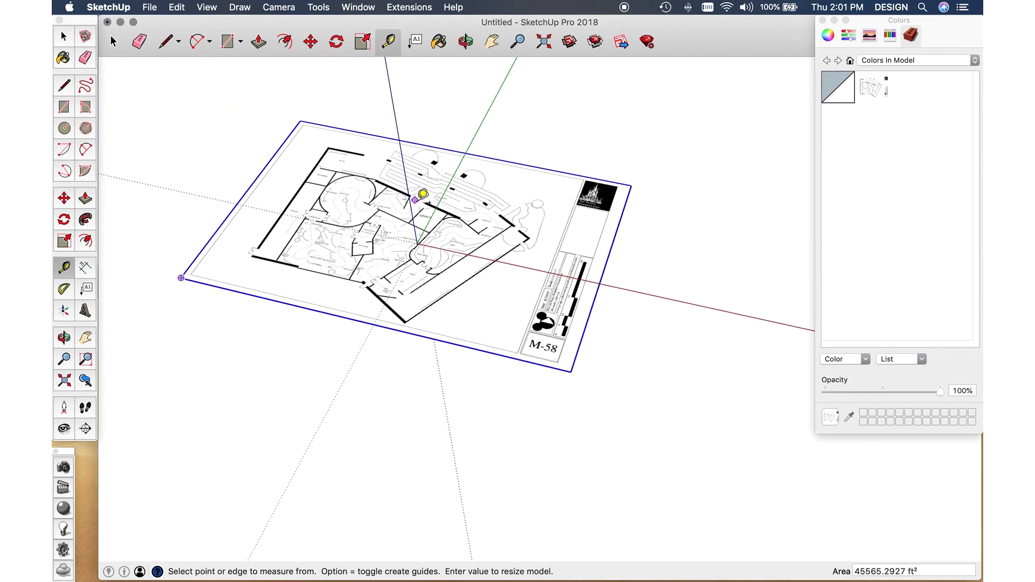
drag(415, 200, 495, 271)
scroll(462, 270, up, 3)
scroll(462, 270, up, 2)
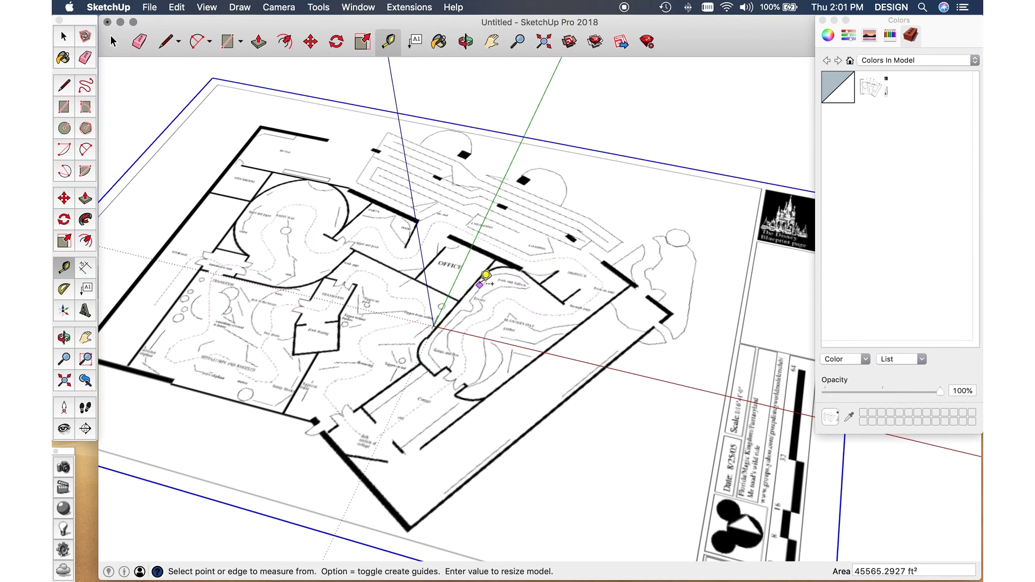
drag(478, 283, 522, 289)
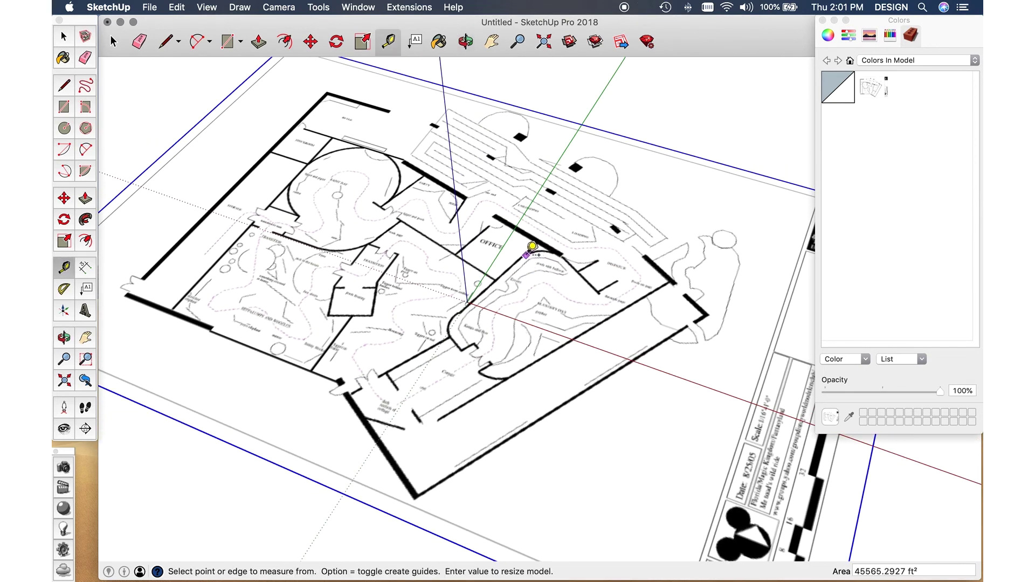
drag(534, 246, 519, 273)
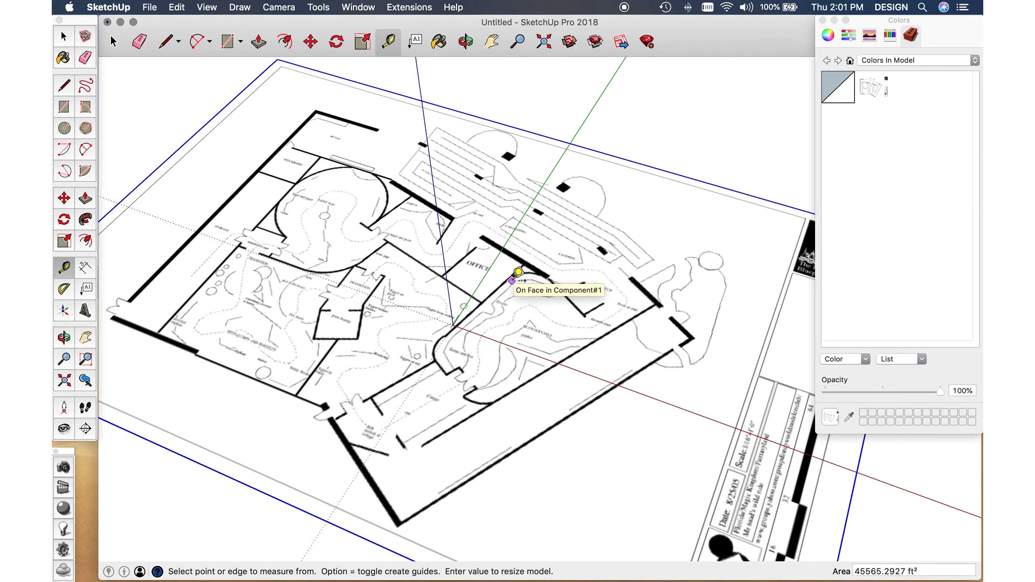
- Open the DarkRide_Vehicle model from the SCAD Models folder
click(150, 7)
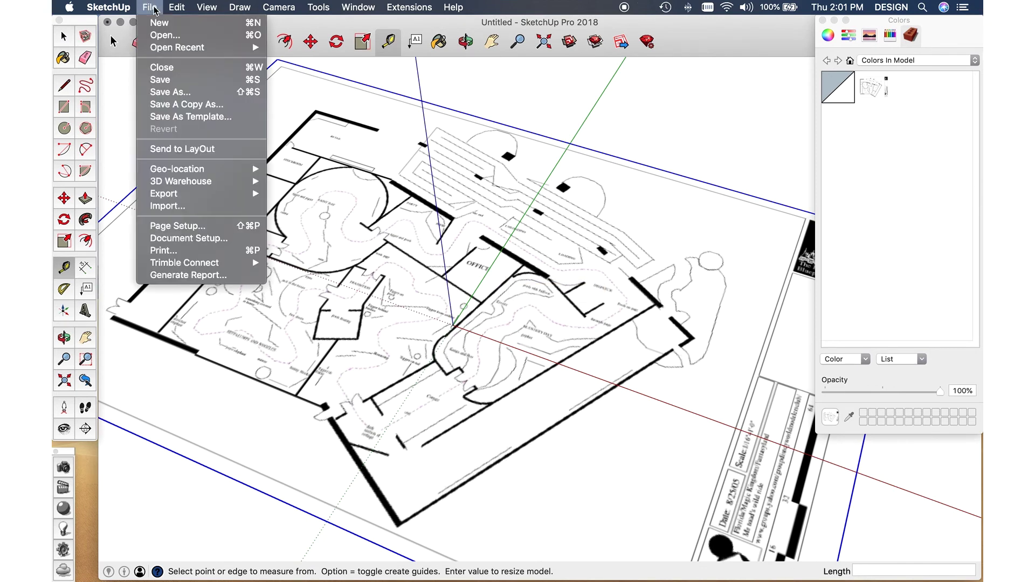
click(162, 34)
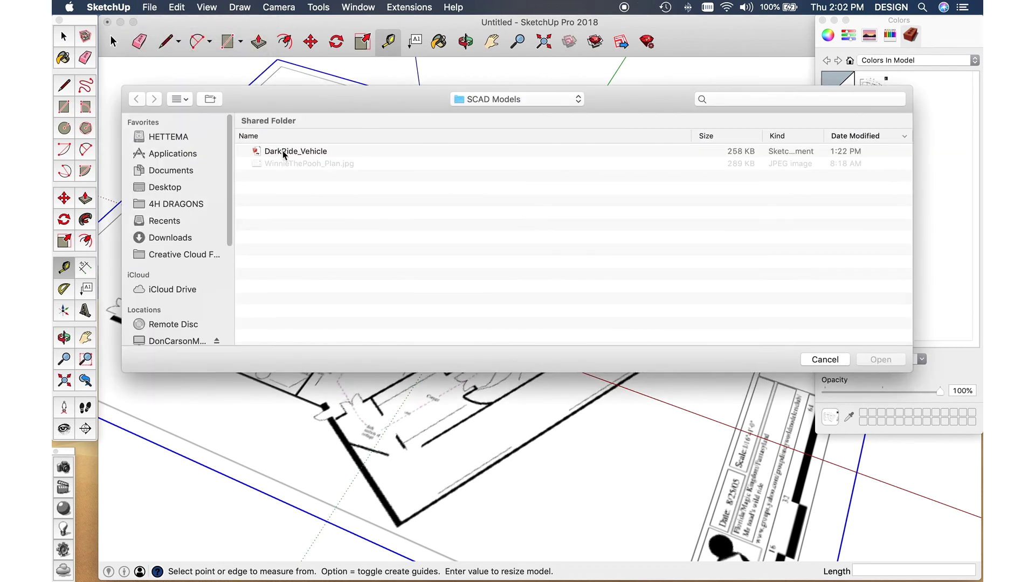
click(282, 150)
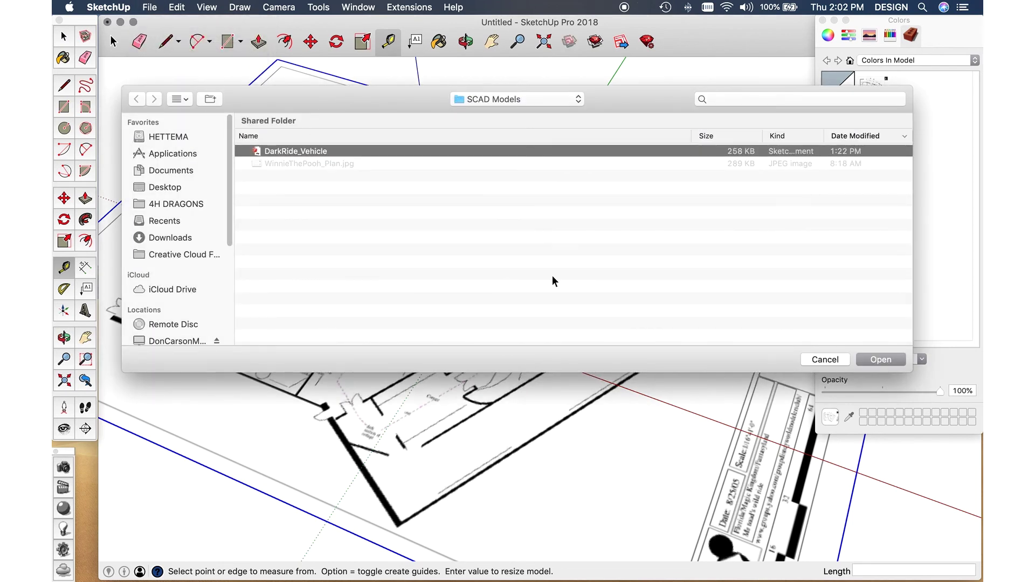
key(Return)
- Copy the ride vehicle together with the standing figure and close the vehicle model without saving it
key(space)
click(545, 318)
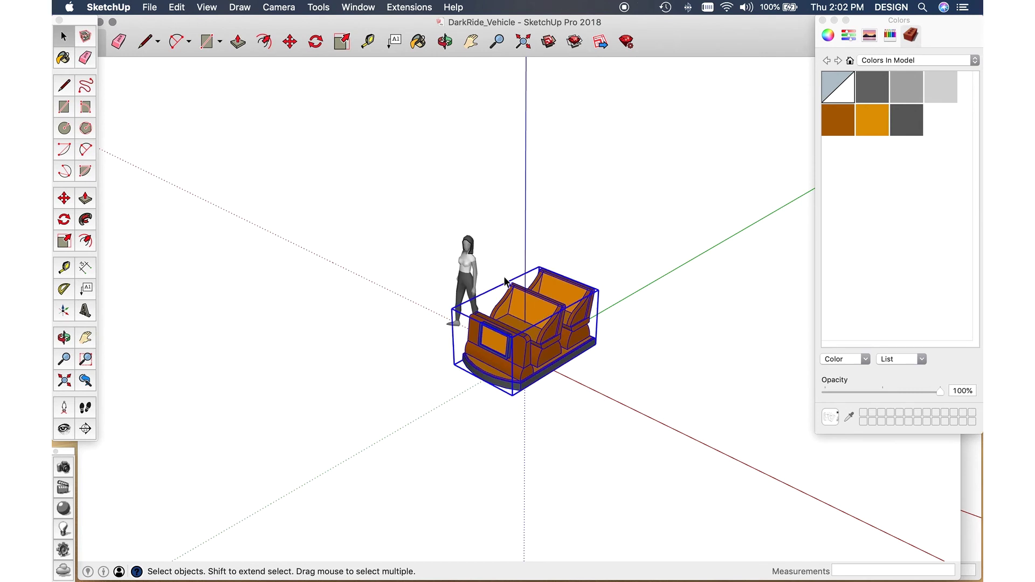
shift+click(478, 264)
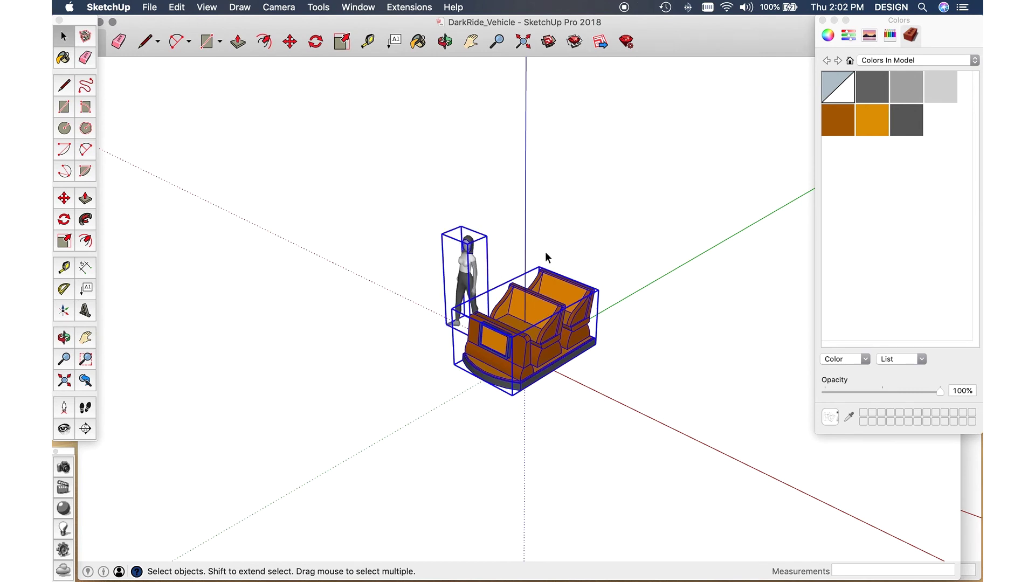
key(super+c)
drag(176, 25, 230, 27)
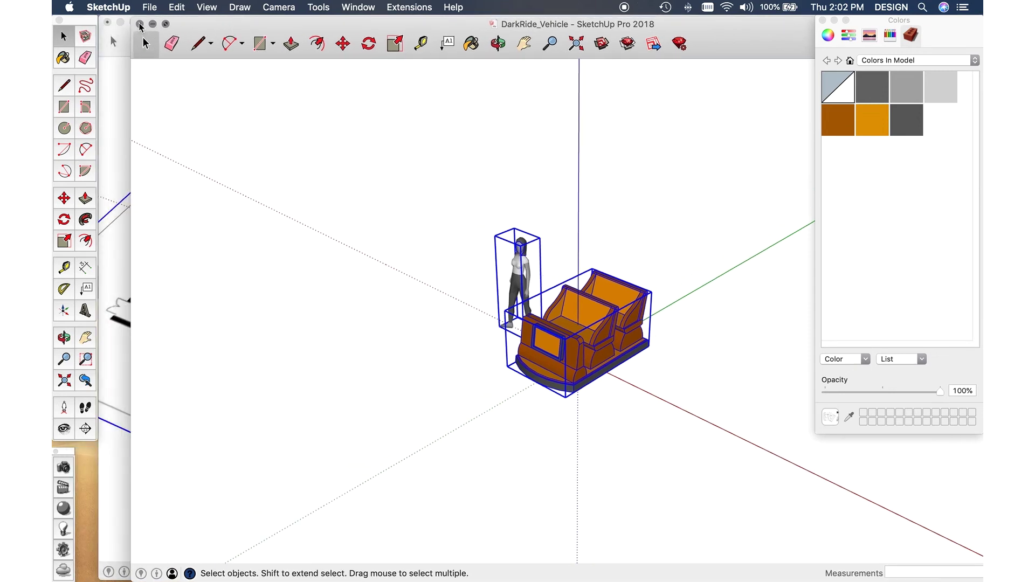
click(140, 24)
click(540, 126)
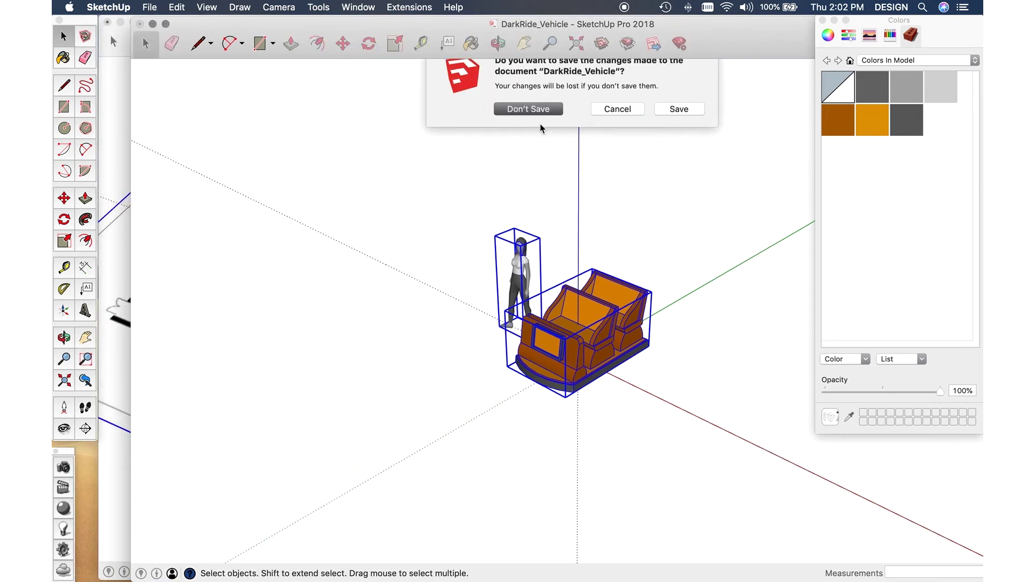
- Paste the vehicle and figure onto the floor plan beside the dashed ride track near the office
drag(560, 271, 631, 270)
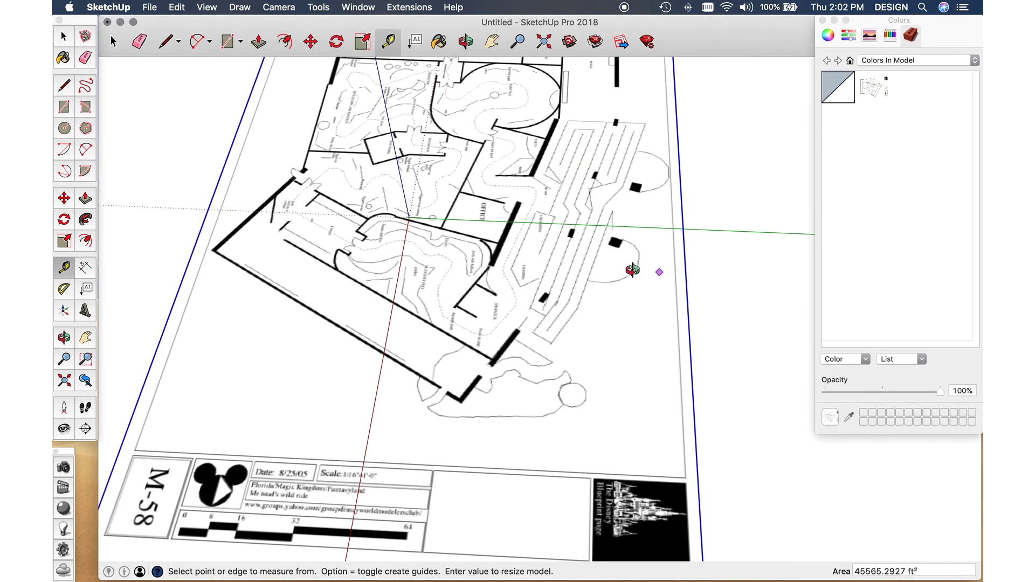
drag(388, 264, 503, 306)
scroll(411, 295, up, 5)
scroll(502, 306, up, 2)
key(m)
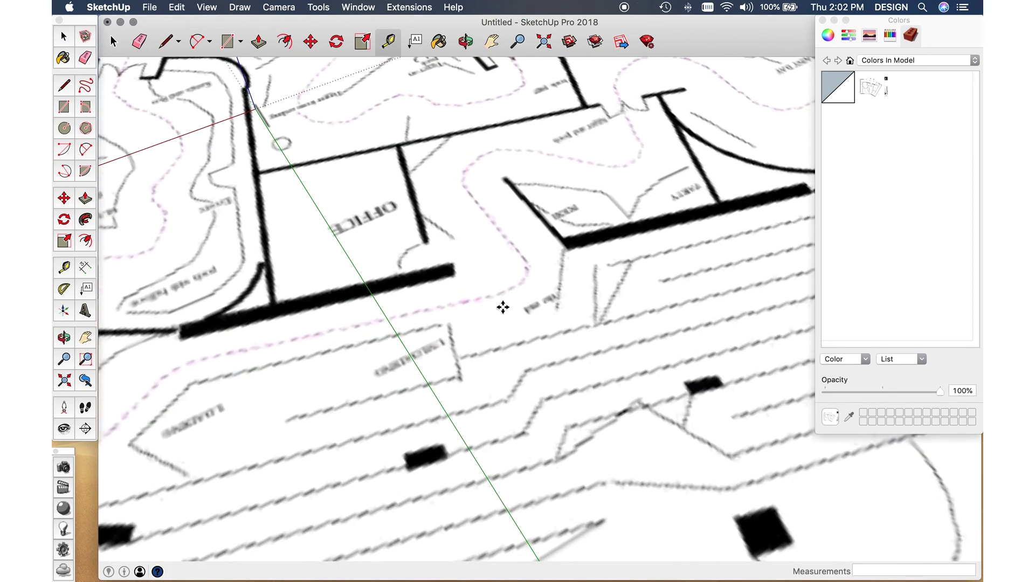
key(super+v)
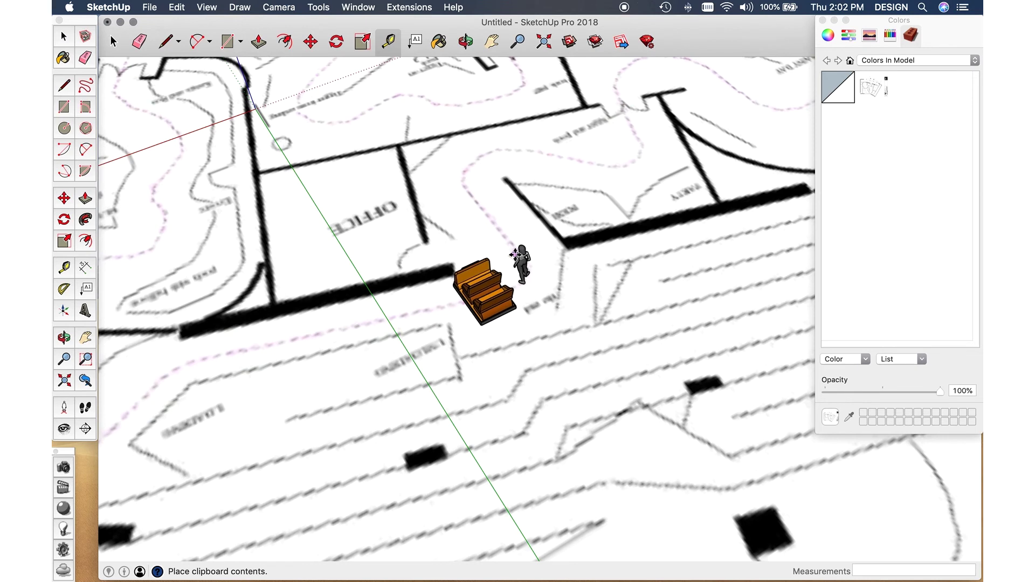
click(515, 256)
- Rotate the pasted vehicle and figure 75° and move them about 6' along the track beside the office wall
key(q)
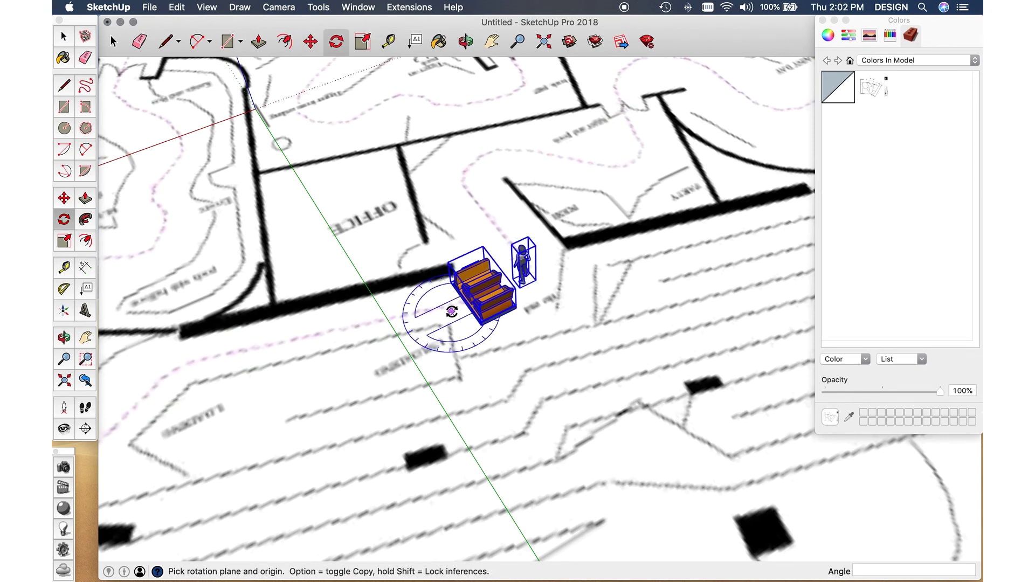
click(403, 349)
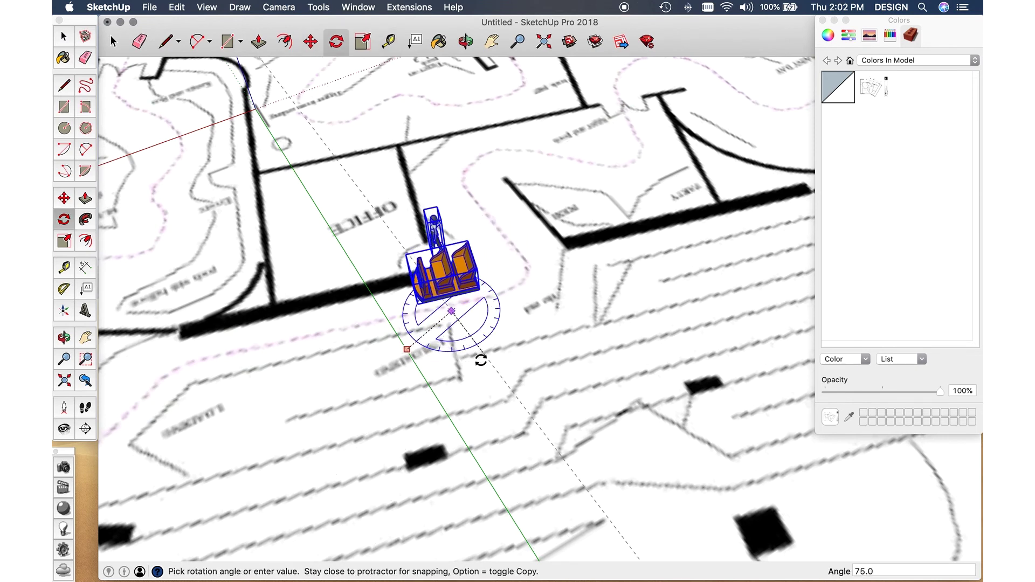
click(480, 360)
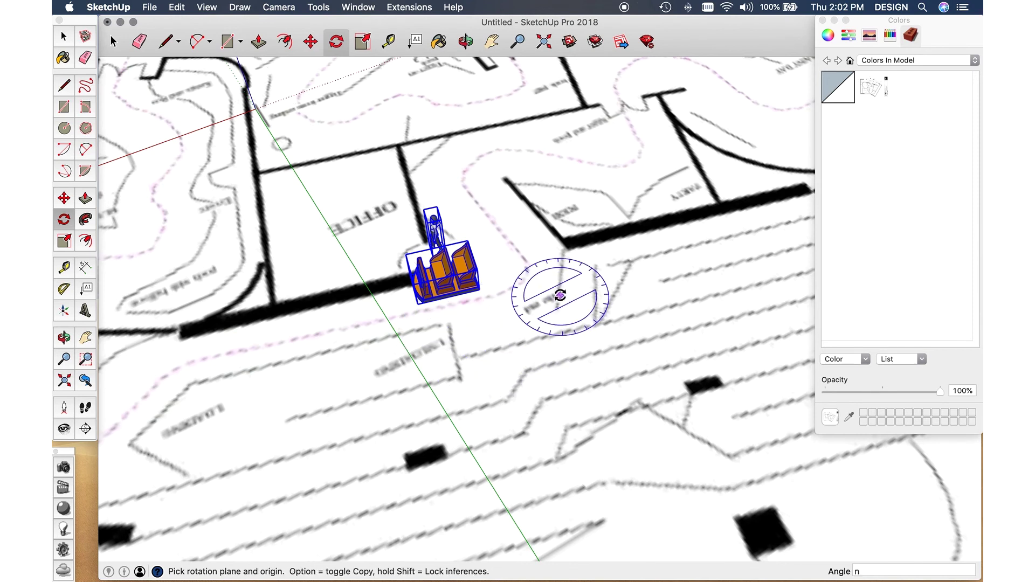
key(m)
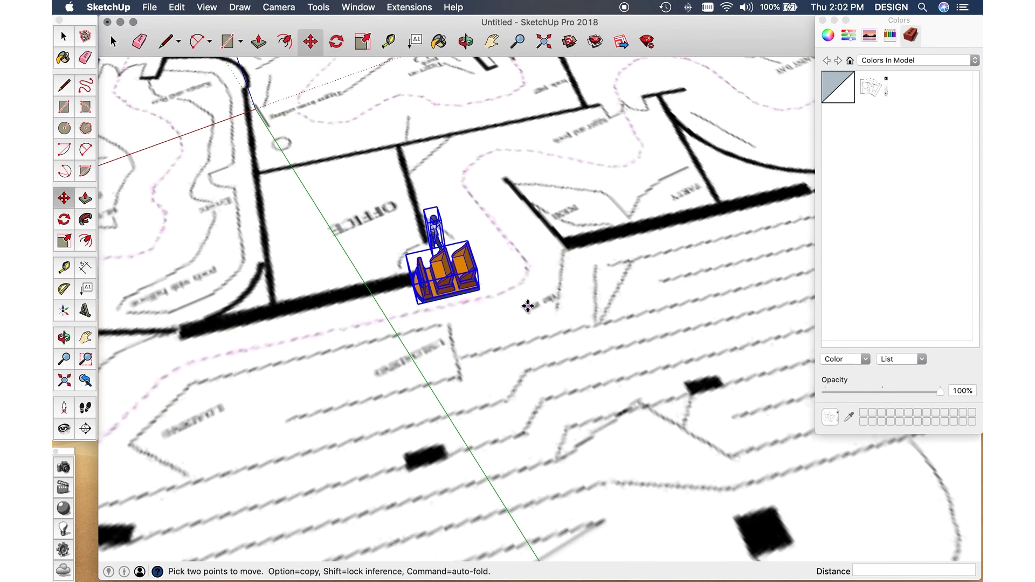
click(526, 306)
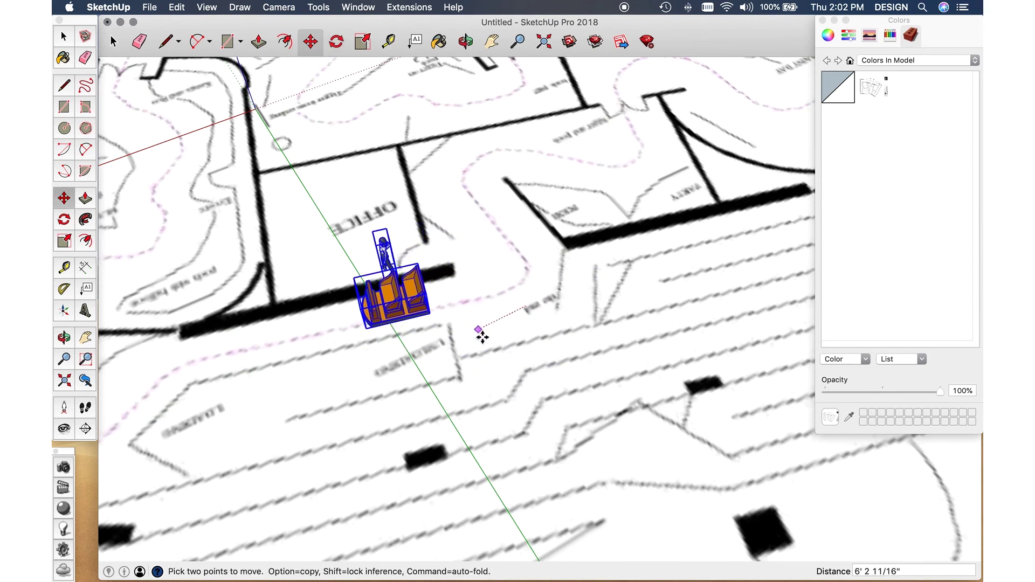
click(478, 335)
- Move only the standing figure about 14' to open floor behind the vehicle
key(space)
click(381, 249)
key(m)
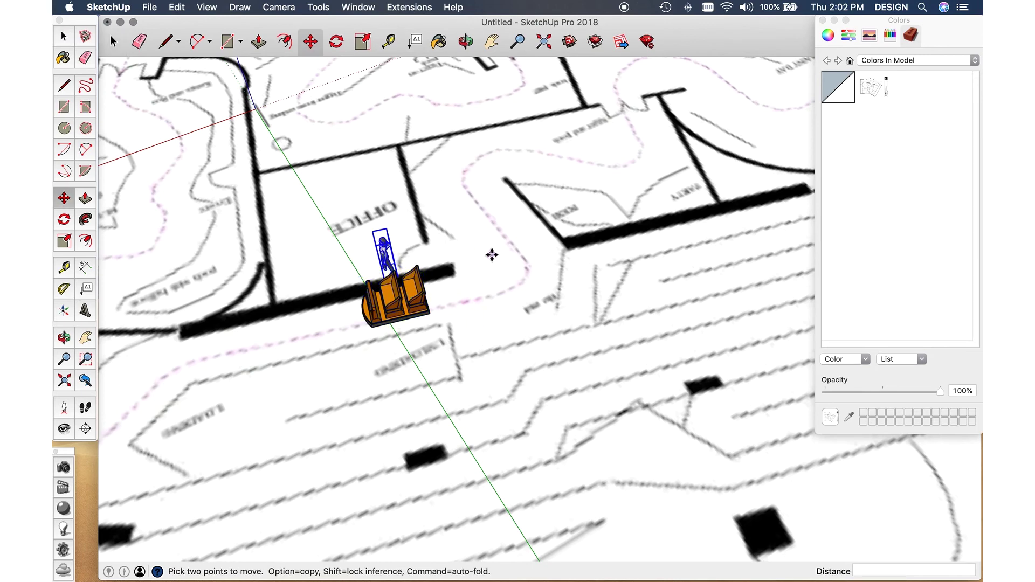
click(492, 255)
click(601, 295)
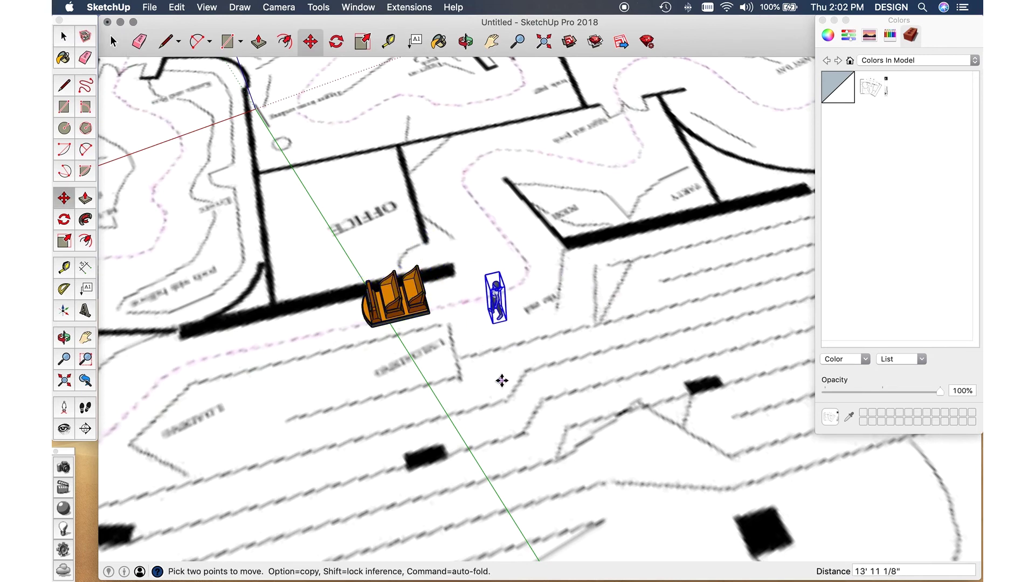
- Deselect the figure and examine the vehicle and figure against the plan, from close to eye level and from above
drag(501, 381, 531, 199)
drag(490, 343, 594, 342)
scroll(593, 361, up, 10)
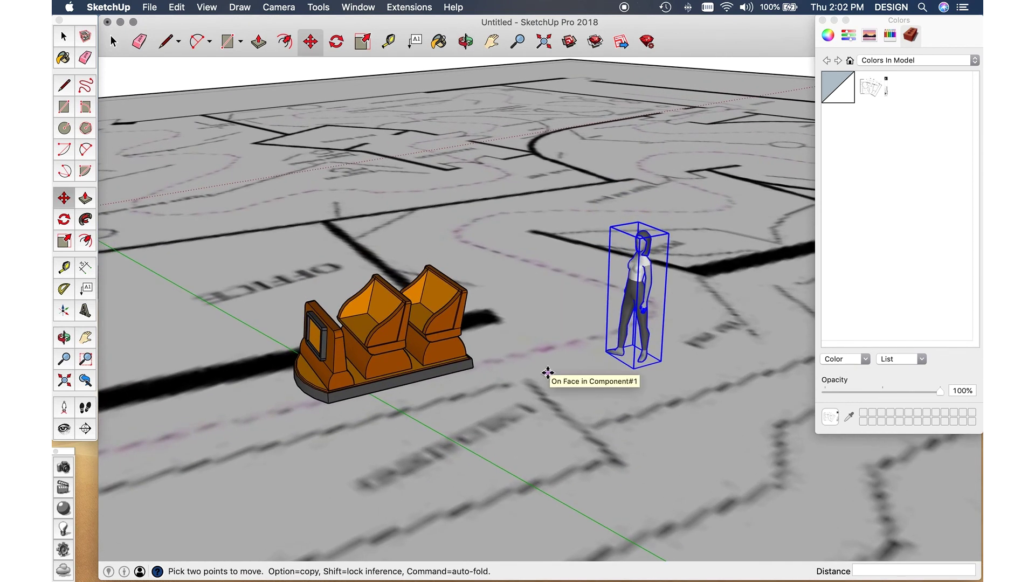
drag(547, 372, 692, 179)
key(space)
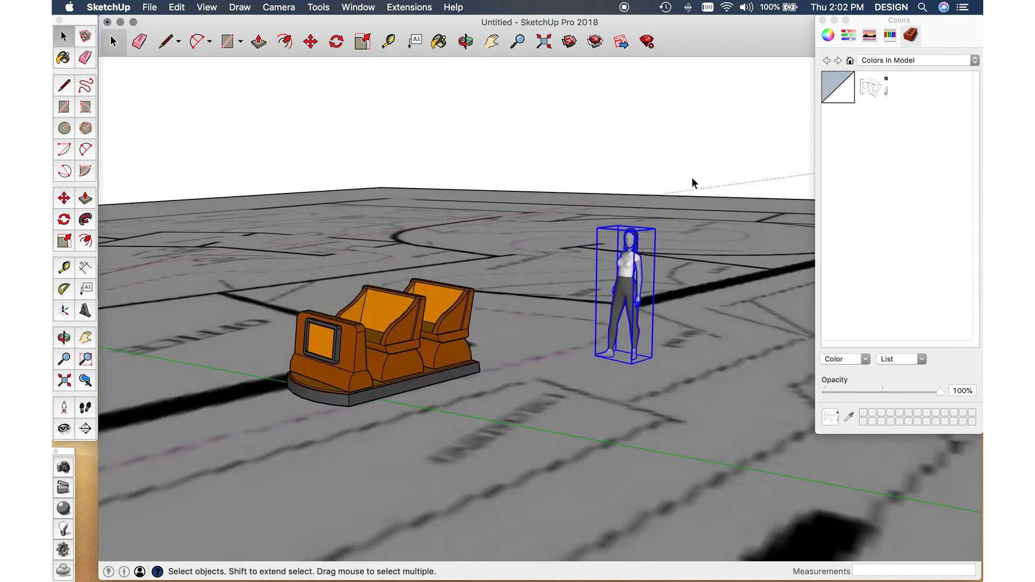
click(692, 178)
drag(649, 393, 642, 431)
drag(633, 475, 481, 492)
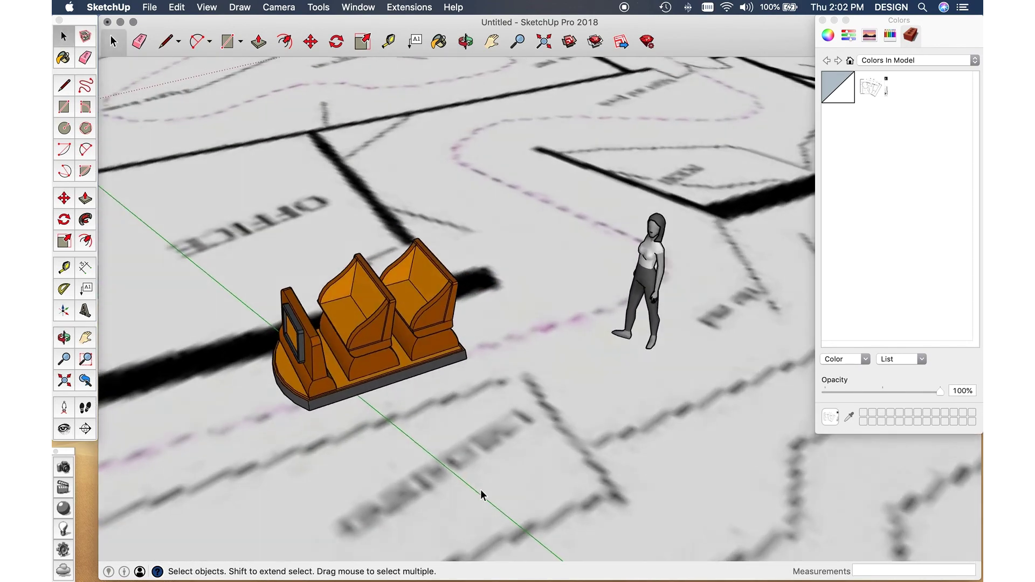
scroll(474, 431, down, 4)
drag(474, 425, 397, 541)
scroll(454, 464, down, 4)
scroll(456, 463, down, 4)
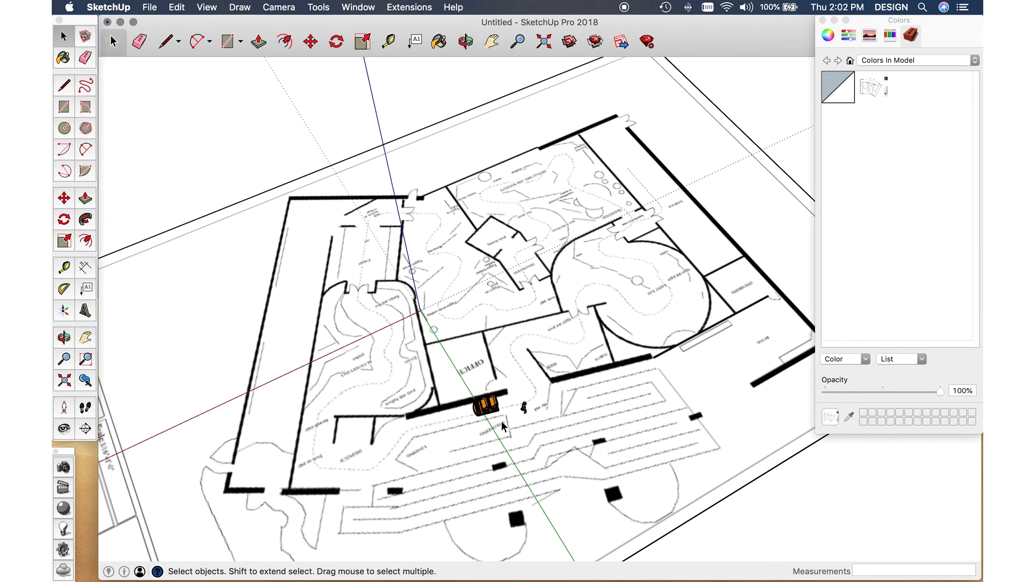
- Trace the thick black wall beside the POOH and PARTY rooms as a closed outline about 32' long and 2' wide
drag(493, 395, 548, 354)
drag(606, 387, 538, 462)
drag(651, 374, 597, 392)
scroll(596, 392, up, 10)
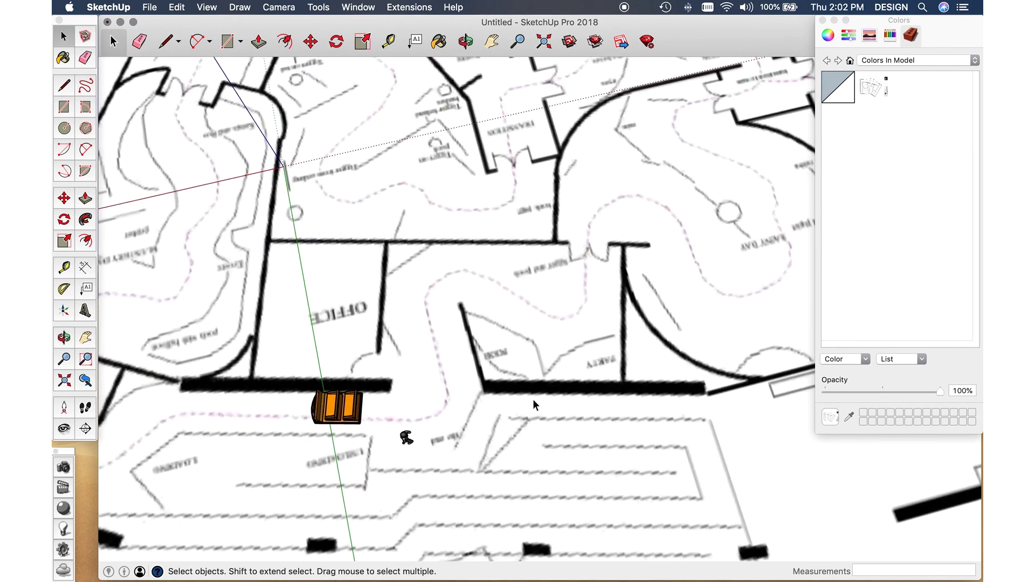
click(63, 36)
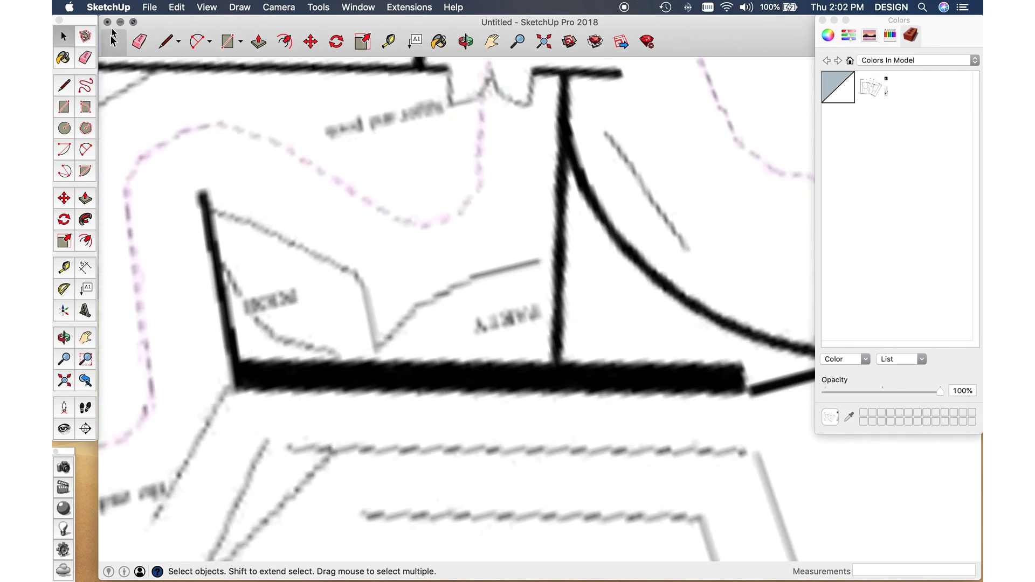
click(63, 85)
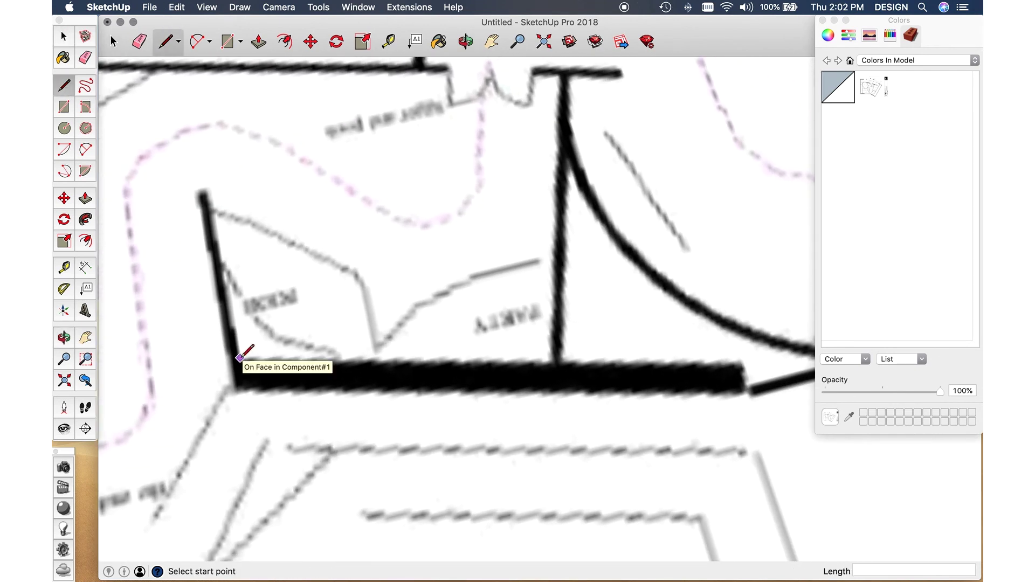
click(240, 358)
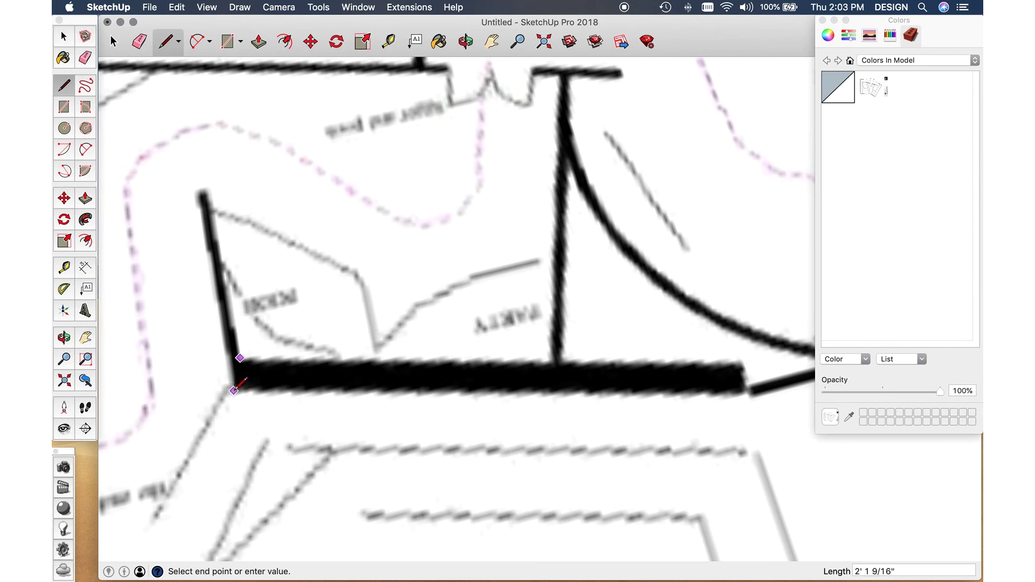
click(234, 391)
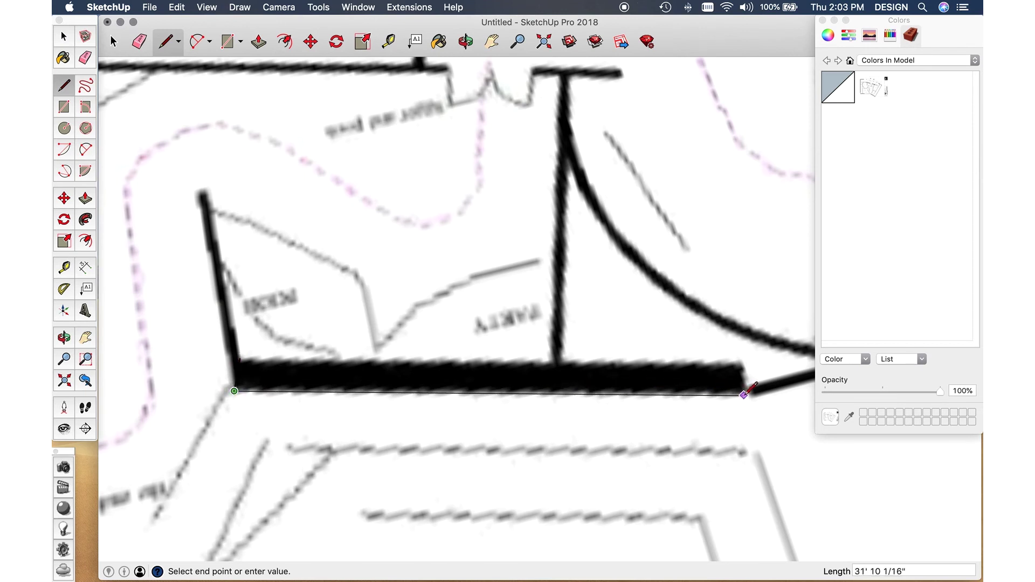
click(744, 394)
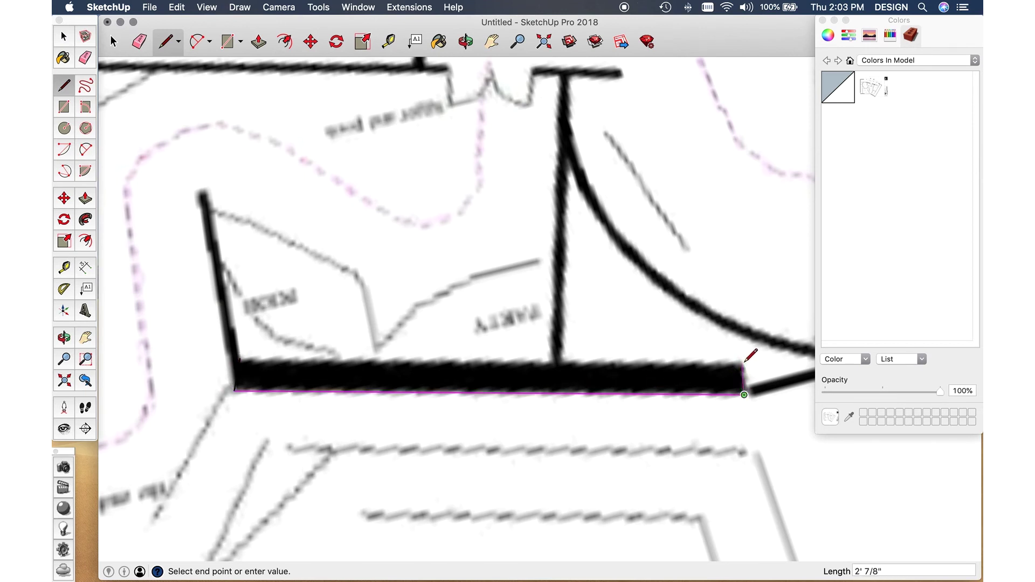
click(743, 363)
click(238, 361)
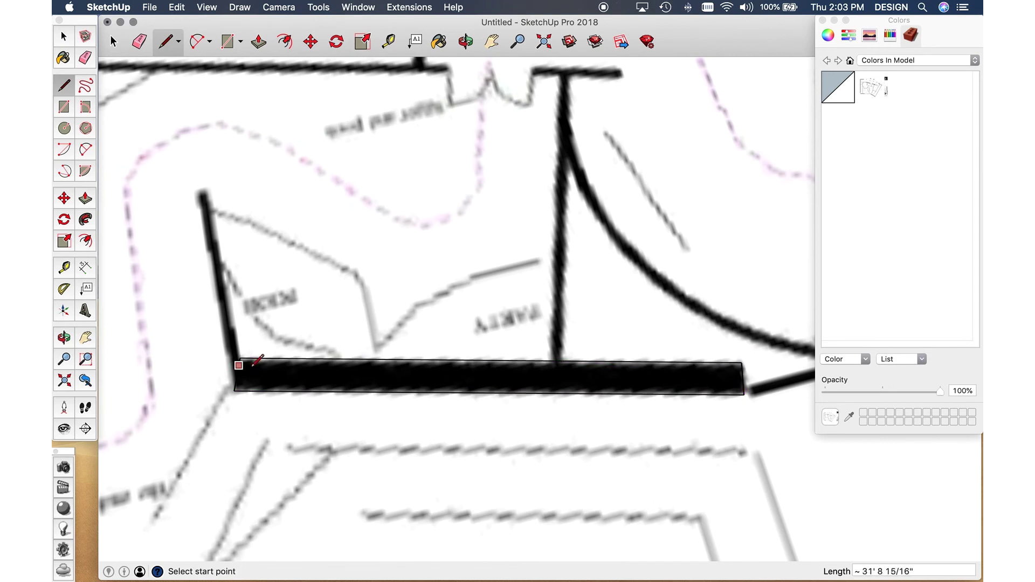
- Push/Pull the traced wall outline beside the POOH and PARTY rooms up to a height of 16'
scroll(339, 374, down, 3)
drag(390, 376, 298, 231)
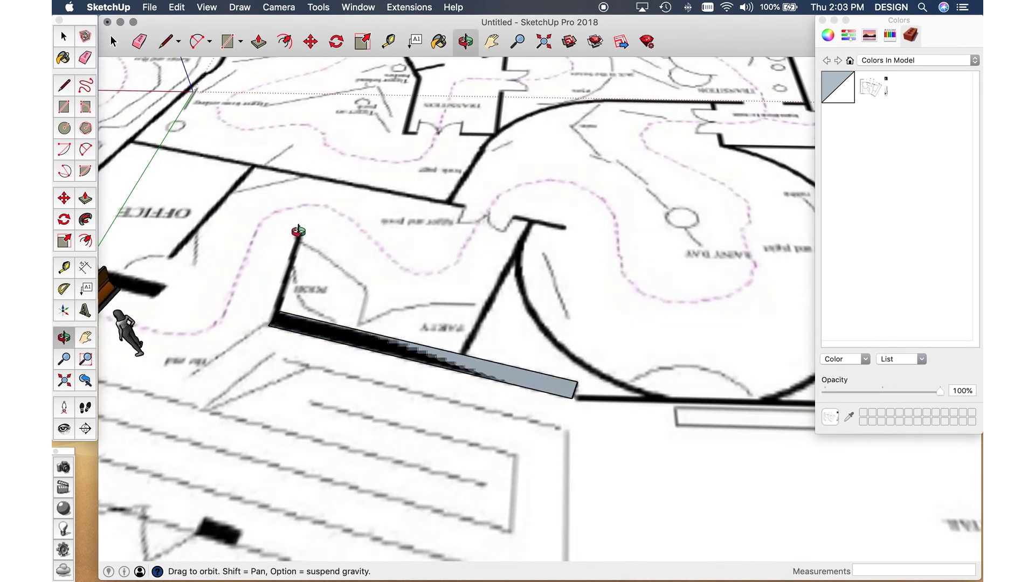
key(l)
key(p)
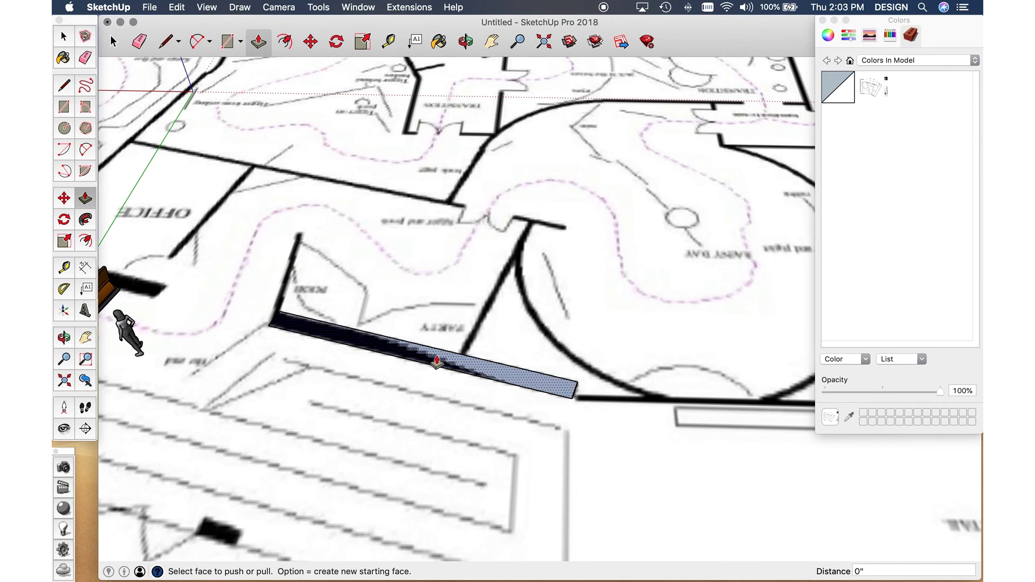
click(440, 362)
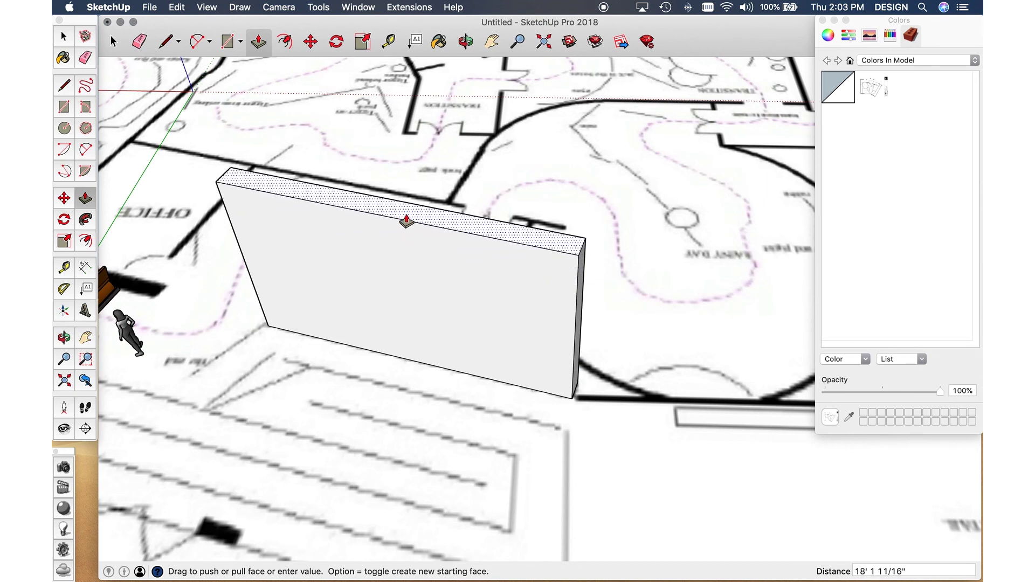
click(406, 221)
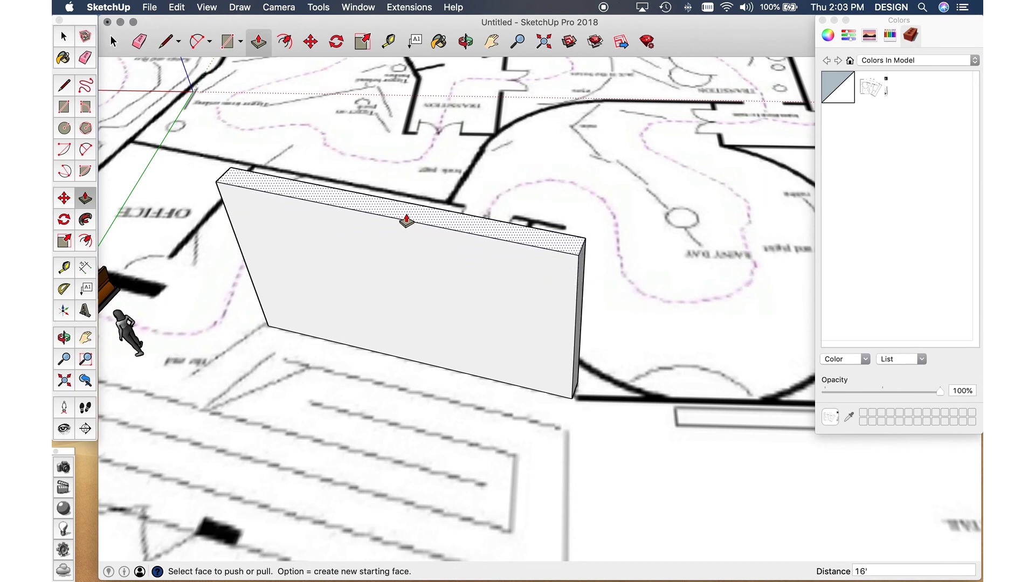
key(Return)
drag(445, 333, 425, 356)
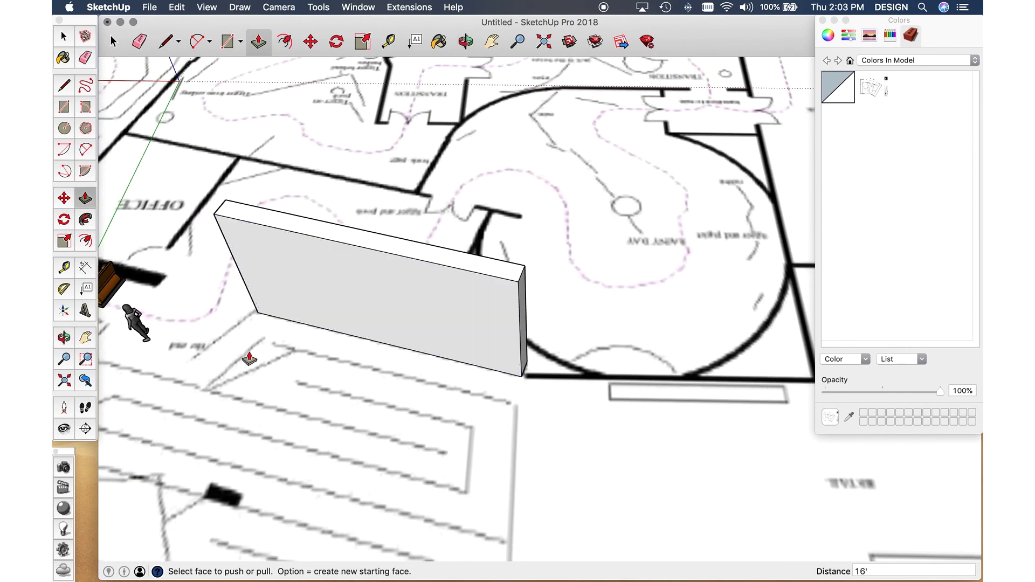
- Trace the thick black wall beside the OFFICE, behind the vehicle, as a closed outline about 30' 6" long and 2' wide
drag(249, 359, 267, 345)
click(63, 84)
drag(665, 233, 669, 236)
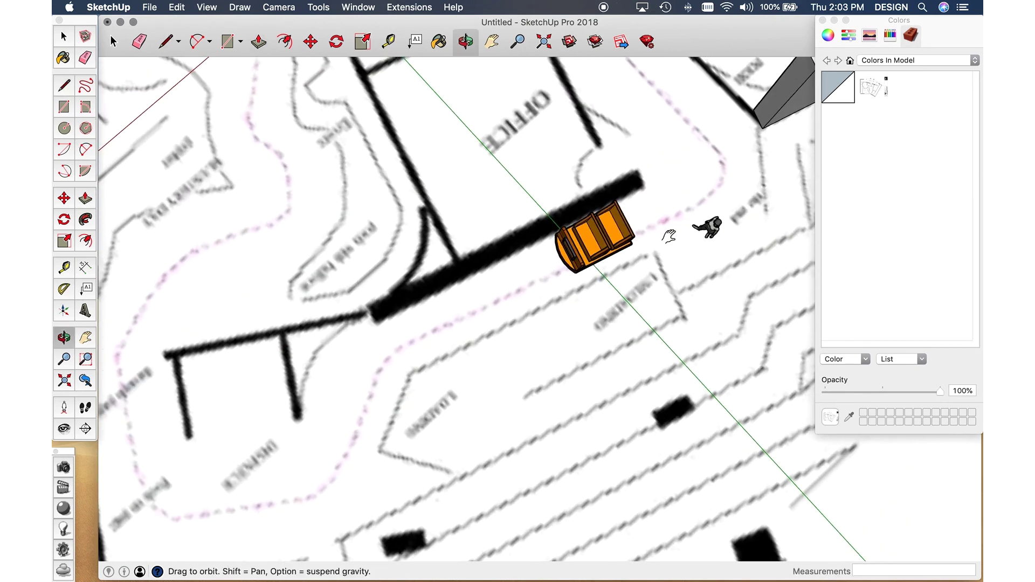
key(l)
scroll(669, 238, up, 3)
click(650, 242)
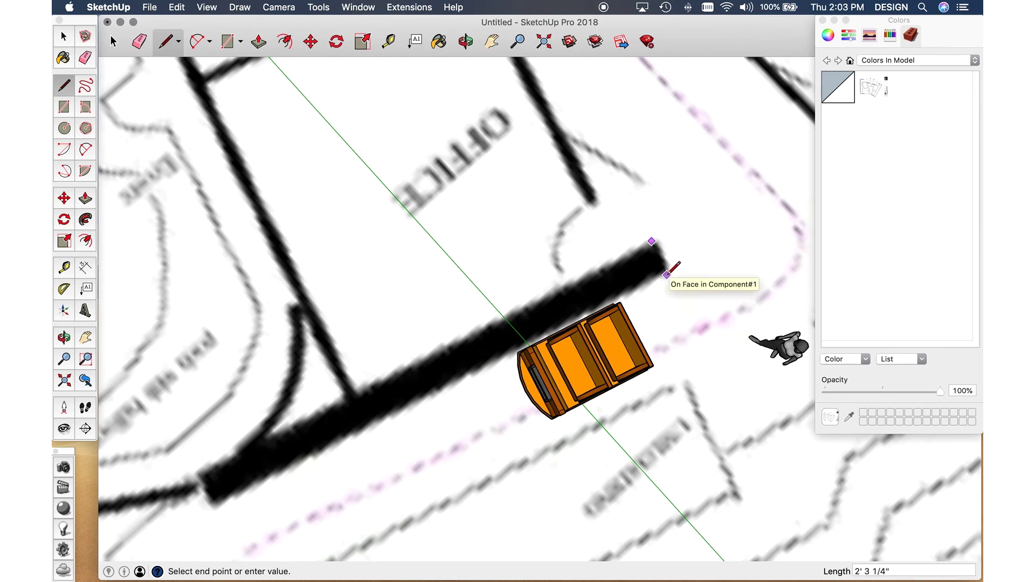
click(666, 275)
click(215, 506)
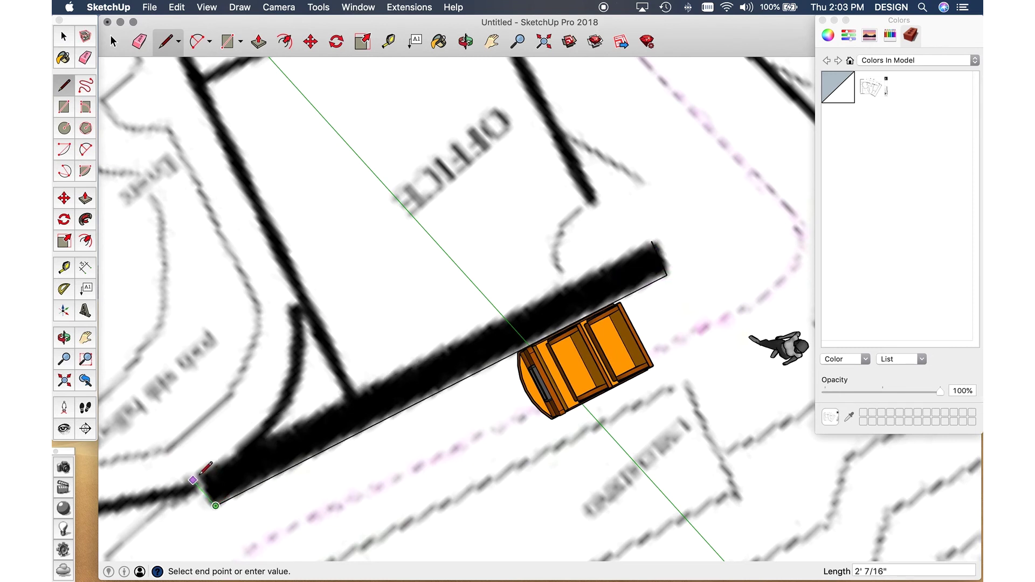
click(200, 475)
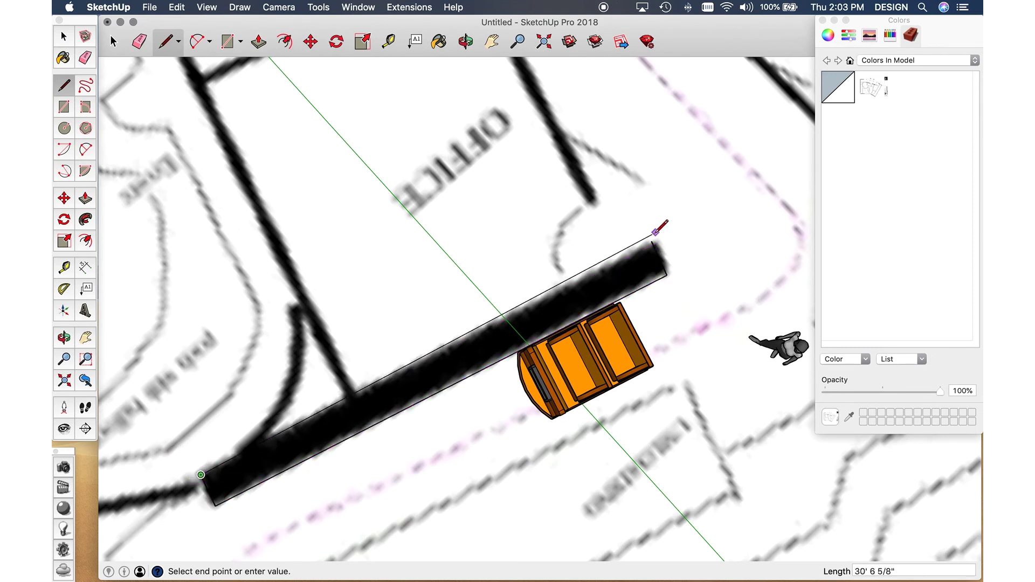
click(652, 241)
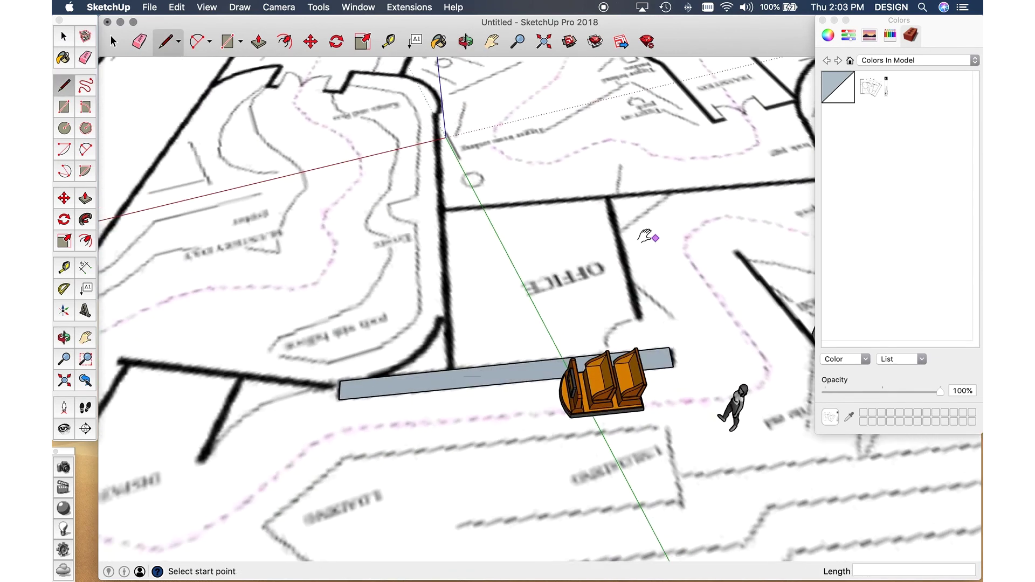
- Push/Pull the office wall outline up to 16', matching its height to the top of the first wall
key(p)
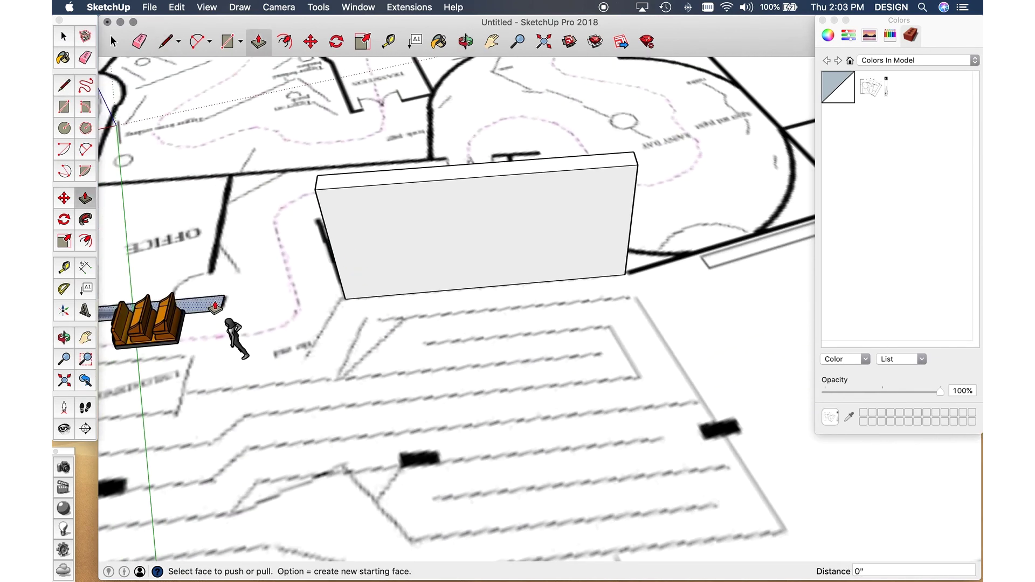
click(216, 305)
click(353, 188)
scroll(391, 296, down, 3)
drag(391, 296, 362, 185)
drag(502, 247, 404, 302)
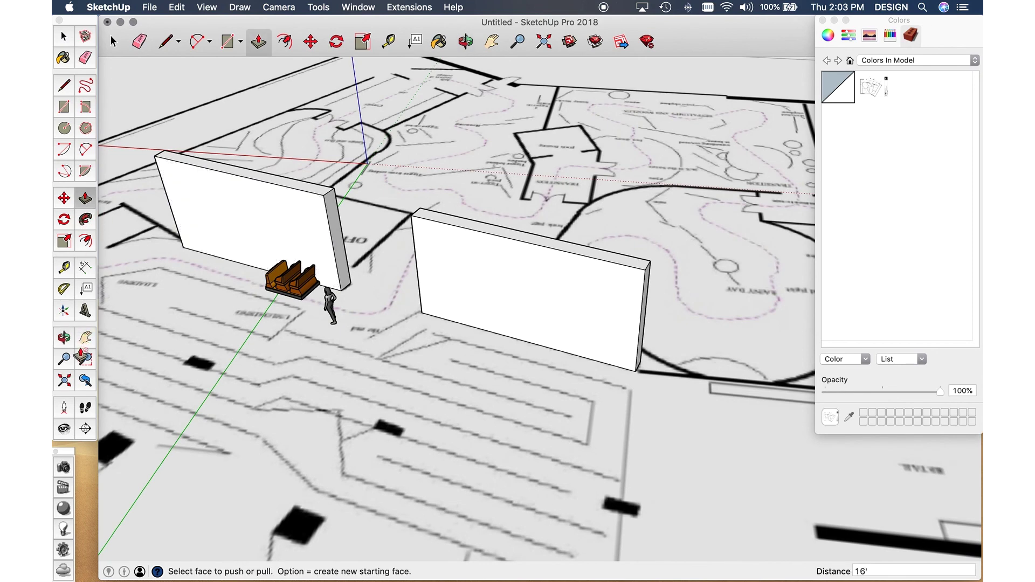
- Position the camera at 5' 6" eye height near the standing figure and examine the walls, vehicle and figure from there and from above
click(65, 409)
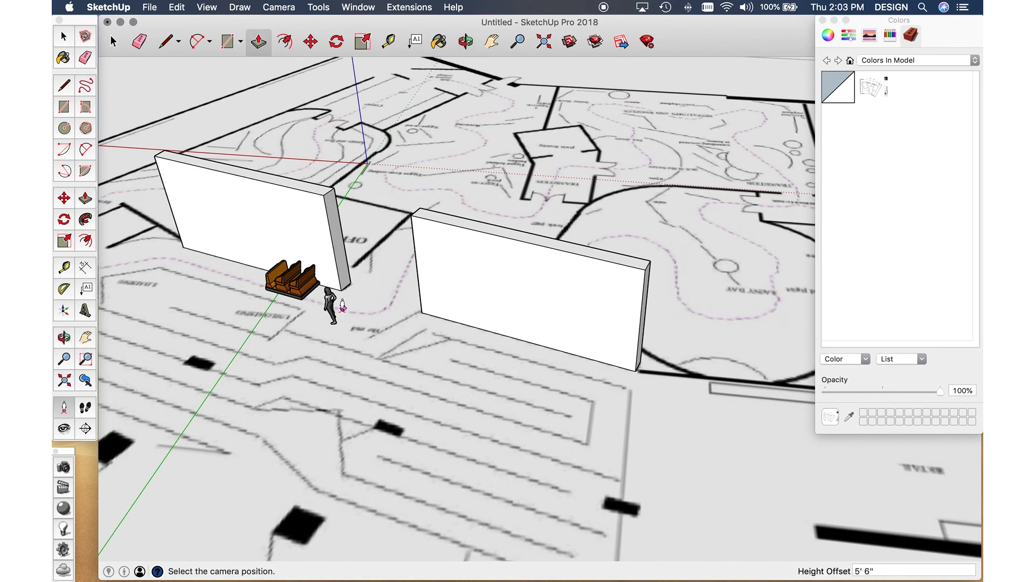
click(323, 359)
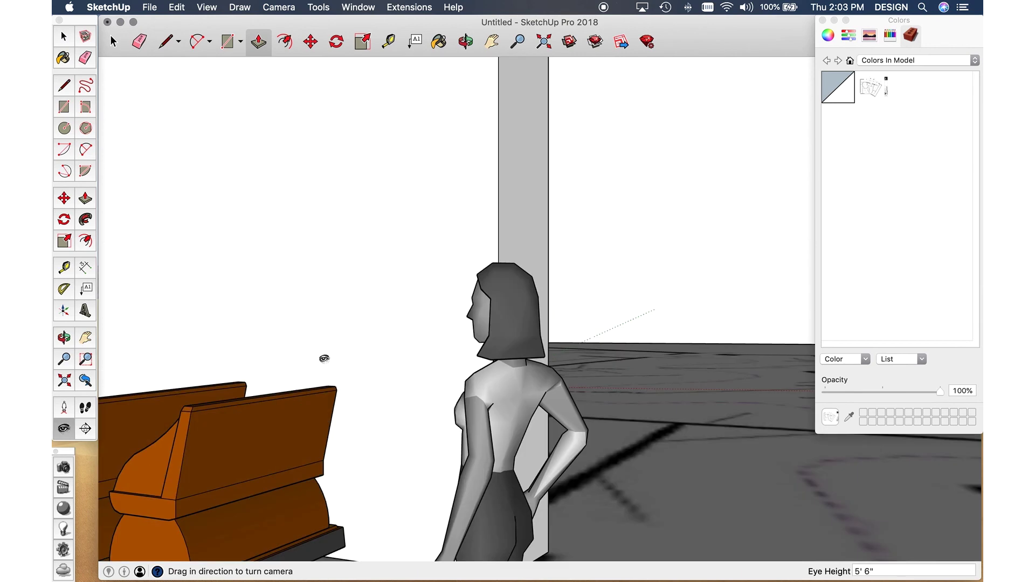
drag(324, 358, 301, 350)
scroll(380, 338, down, 4)
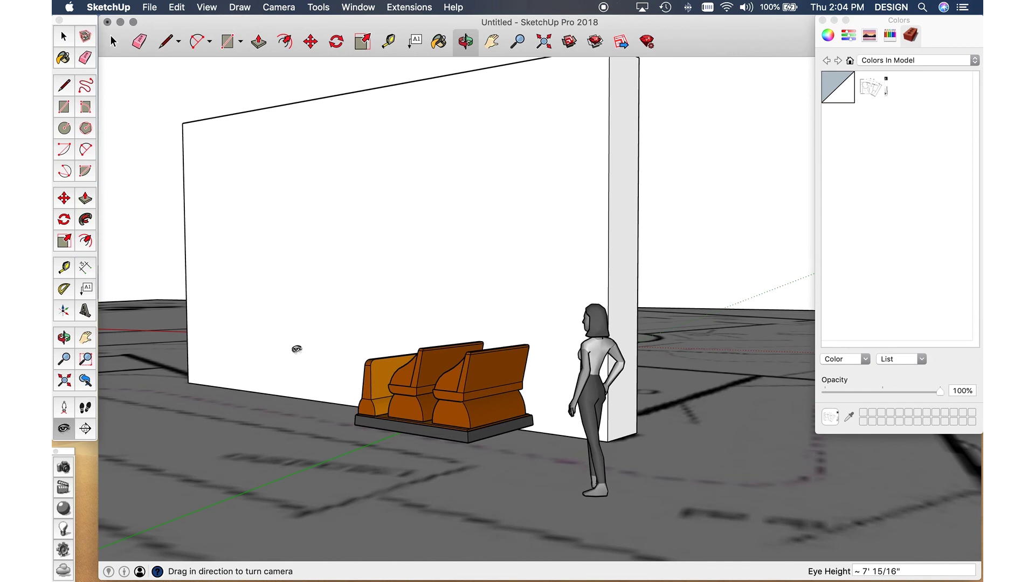
drag(355, 196, 694, 343)
scroll(650, 315, down, 5)
drag(644, 283, 680, 386)
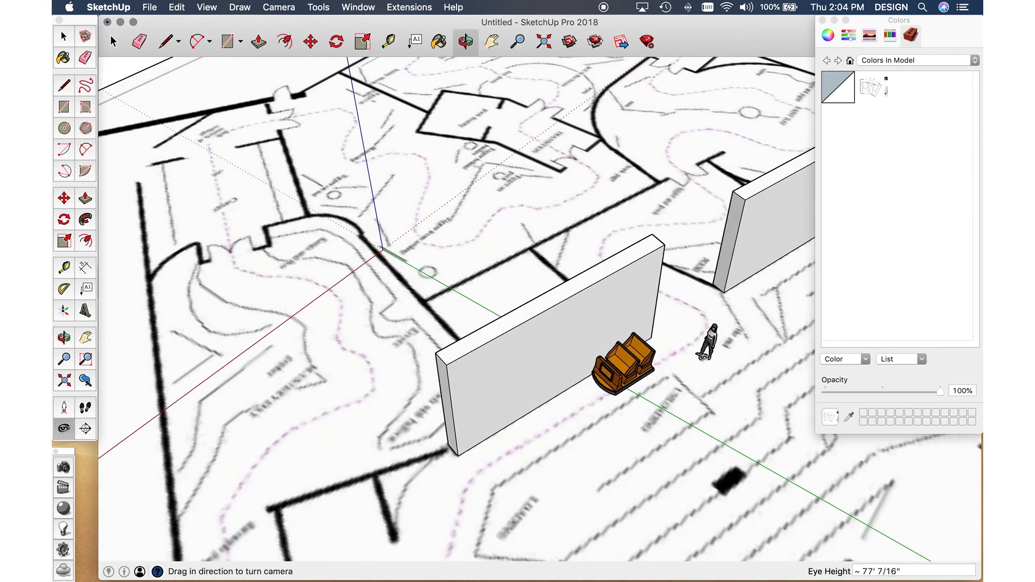
drag(706, 290, 614, 286)
scroll(554, 333, down, 5)
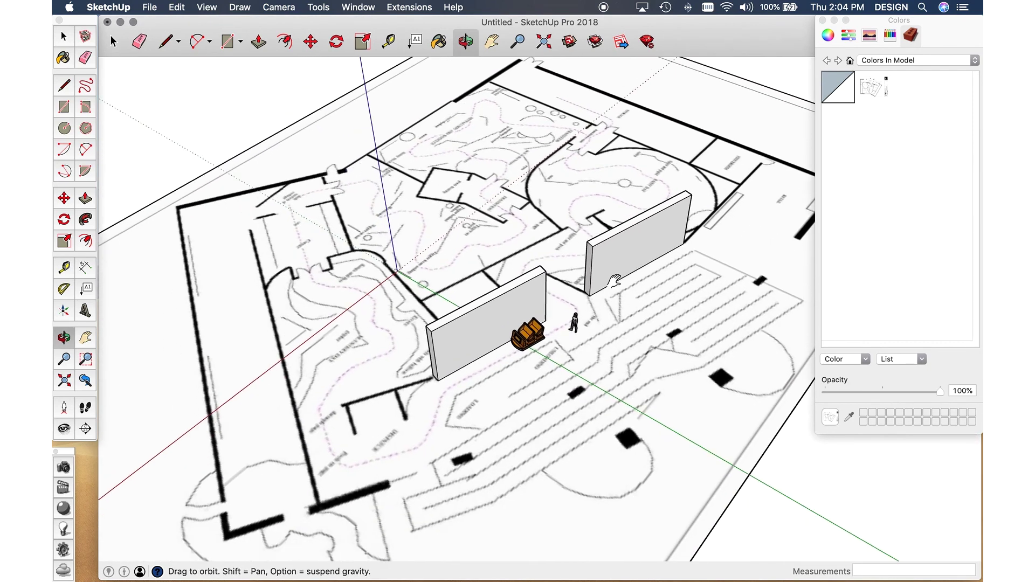